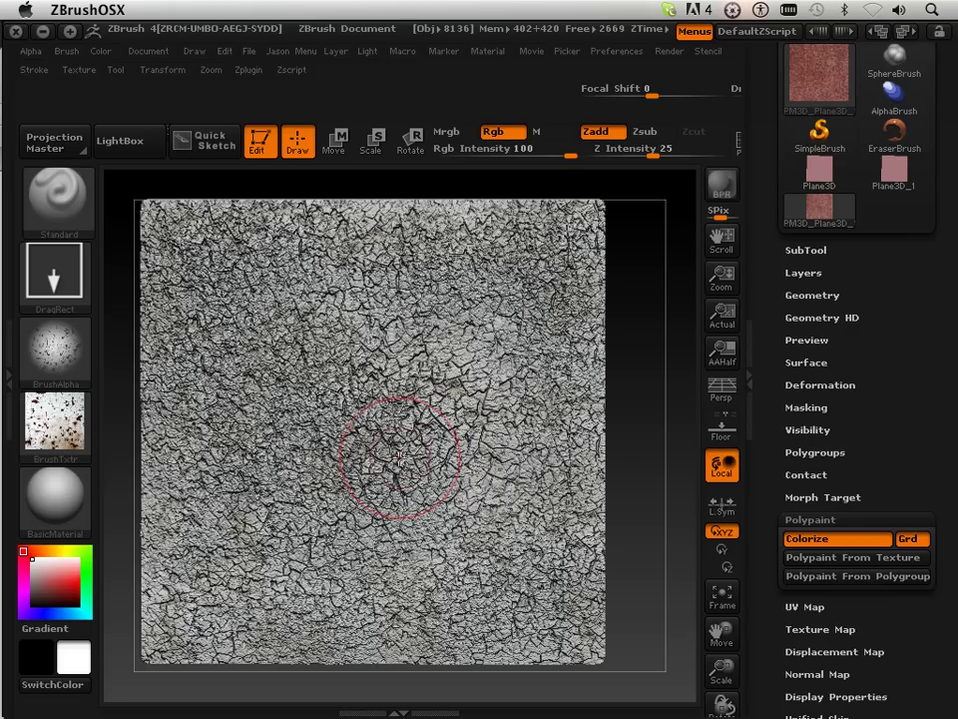
- Reset the session with Init ZBrush and create a fresh editable plane with the custom Plane command
{"action": "key", "text": "space"}
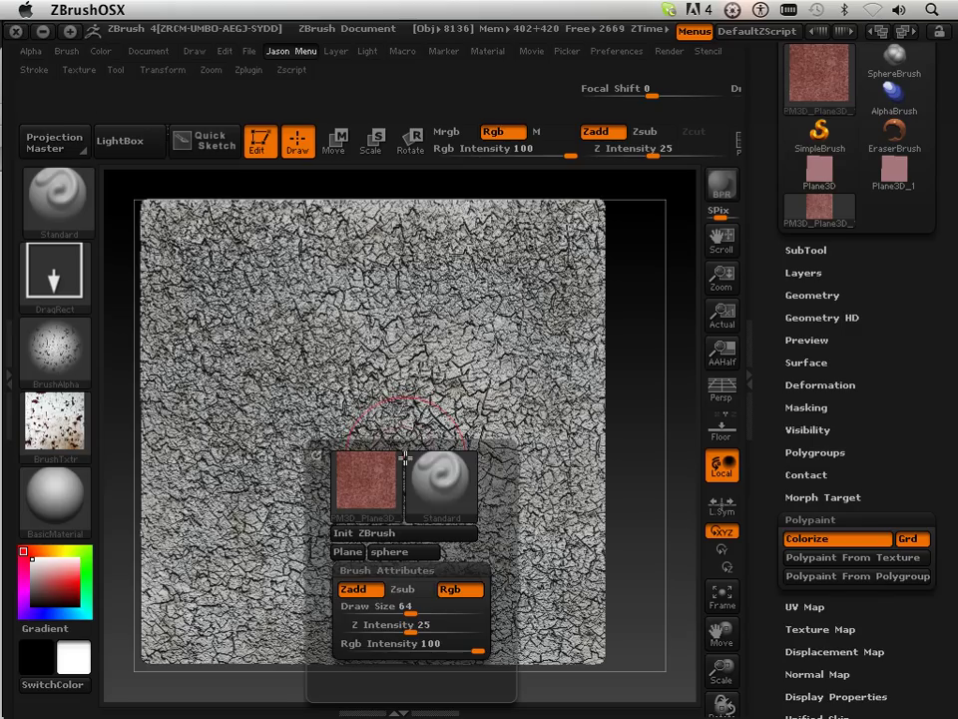
{"action": "left_click", "coordinate": [362, 536]}
{"action": "left_click", "coordinate": [632, 279]}
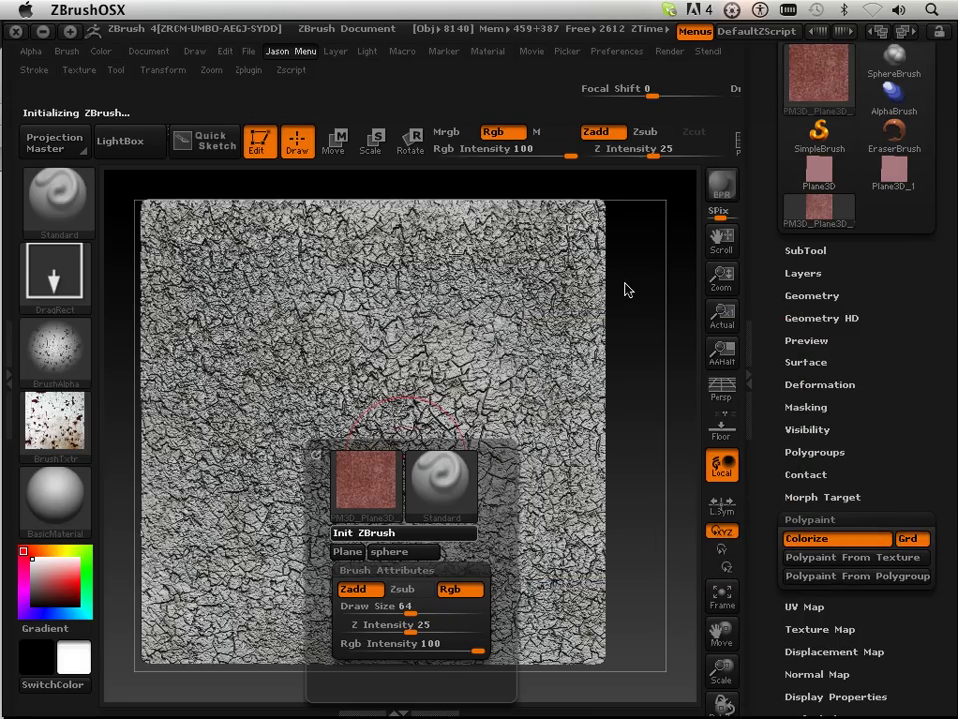
{"action": "key", "text": "space"}
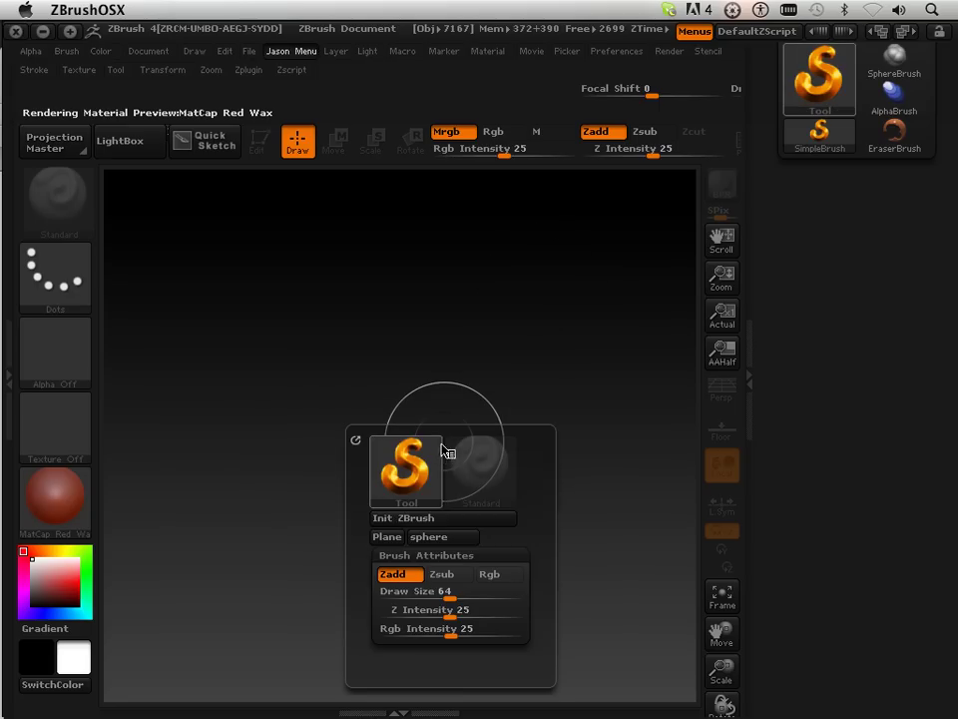
{"action": "left_click", "coordinate": [387, 544]}
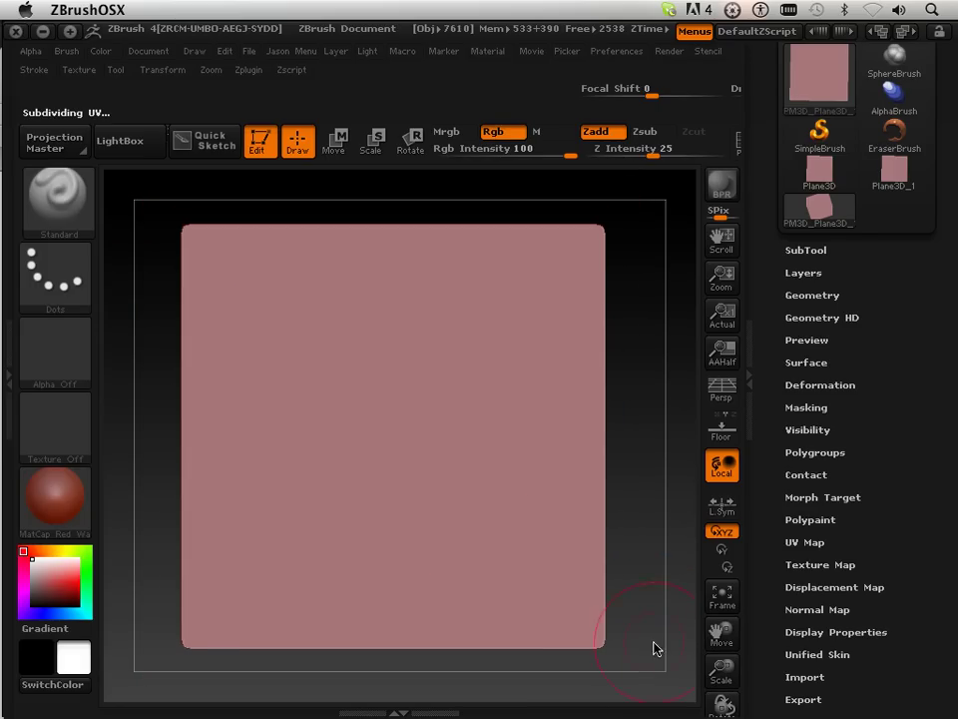
- Sculpt raised blobs and winding ridges across the whole plane using the Standard brush at a reduced brush size
{"action": "left_click", "coordinate": [62, 195]}
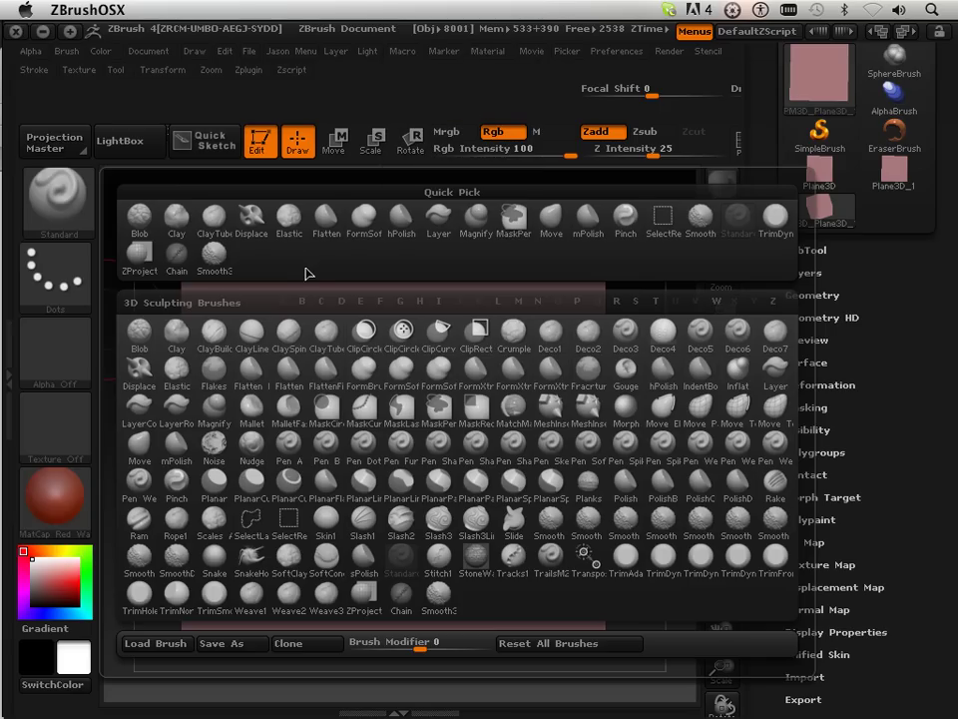
{"action": "mouse_move", "coordinate": [478, 336]}
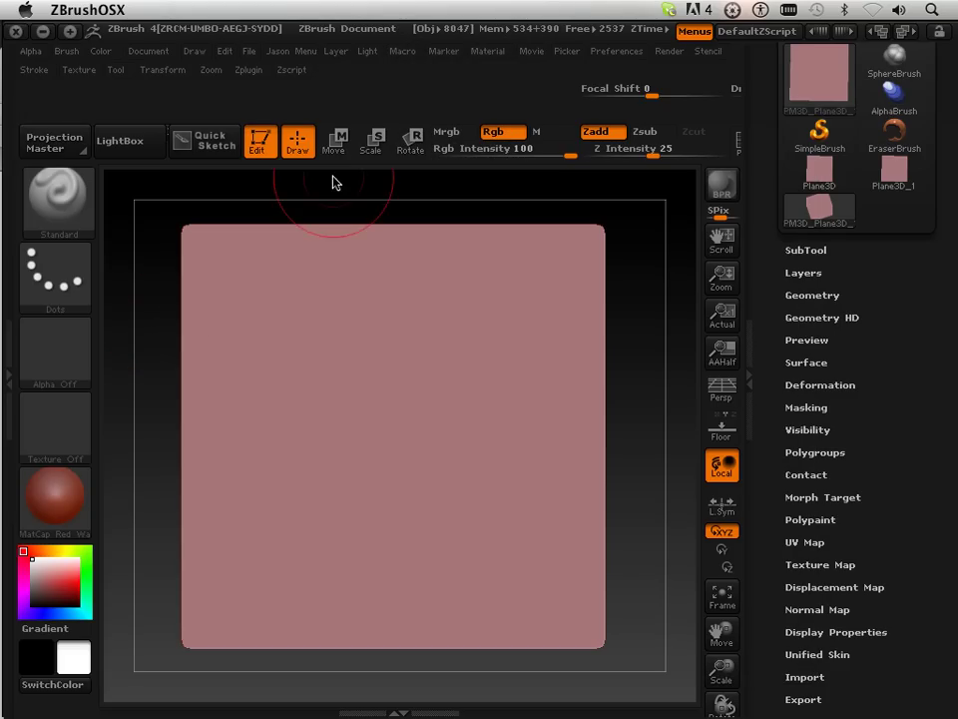
{"action": "key", "text": "bracketleft"}
{"action": "key", "text": "bracketleft"}
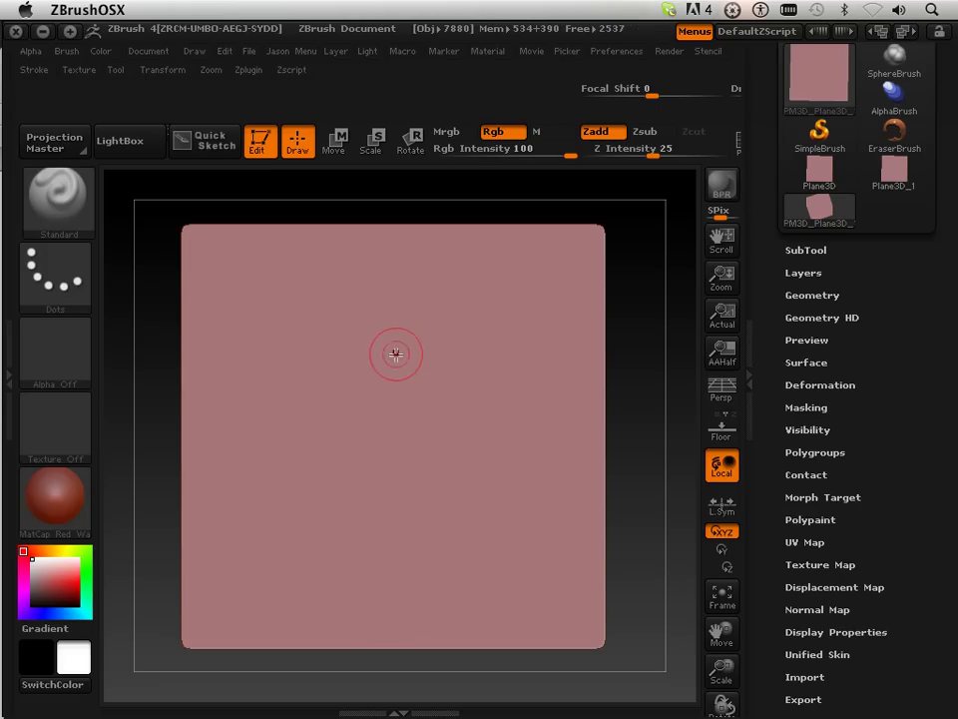
{"action": "key", "text": "bracketright"}
{"action": "mouse_move", "coordinate": [403, 365]}
{"action": "left_mouse_down"}
{"action": "mouse_move", "coordinate": [407, 390]}
{"action": "mouse_move", "coordinate": [398, 385]}
{"action": "mouse_move", "coordinate": [445, 384]}
{"action": "mouse_move", "coordinate": [500, 398]}
{"action": "left_mouse_up"}
{"action": "mouse_move", "coordinate": [531, 334]}
{"action": "left_mouse_down"}
{"action": "mouse_move", "coordinate": [492, 266]}
{"action": "mouse_move", "coordinate": [449, 291]}
{"action": "left_mouse_up"}
{"action": "mouse_move", "coordinate": [366, 305]}
{"action": "left_mouse_down"}
{"action": "mouse_move", "coordinate": [327, 388]}
{"action": "mouse_move", "coordinate": [318, 452]}
{"action": "left_mouse_up"}
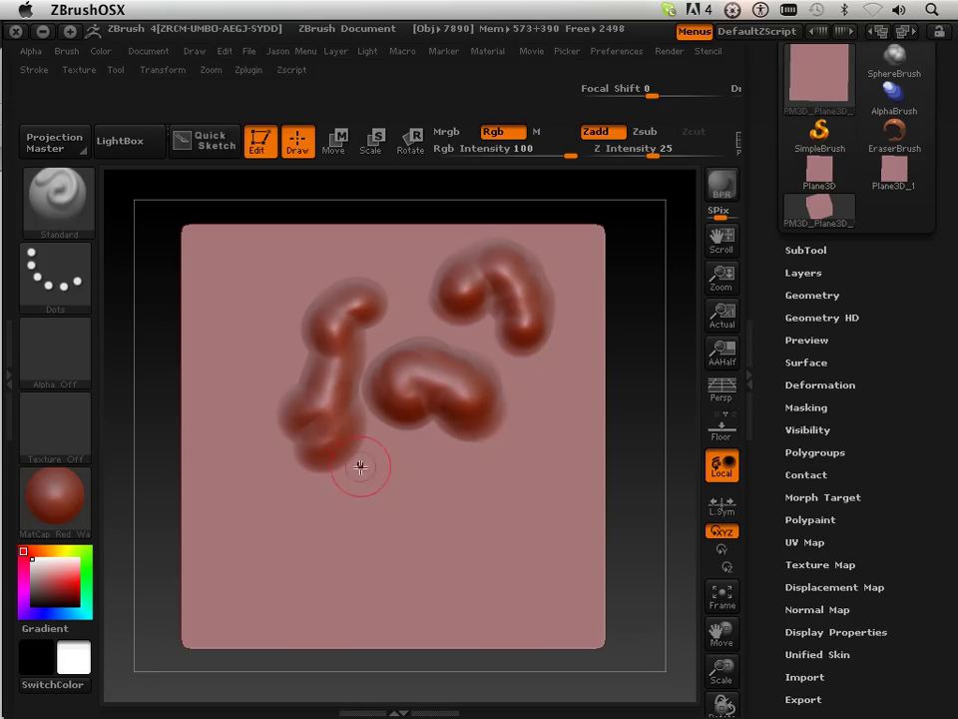
{"action": "mouse_move", "coordinate": [404, 489]}
{"action": "left_mouse_down"}
{"action": "mouse_move", "coordinate": [453, 526]}
{"action": "mouse_move", "coordinate": [497, 586]}
{"action": "left_mouse_up"}
{"action": "left_click", "coordinate": [520, 506]}
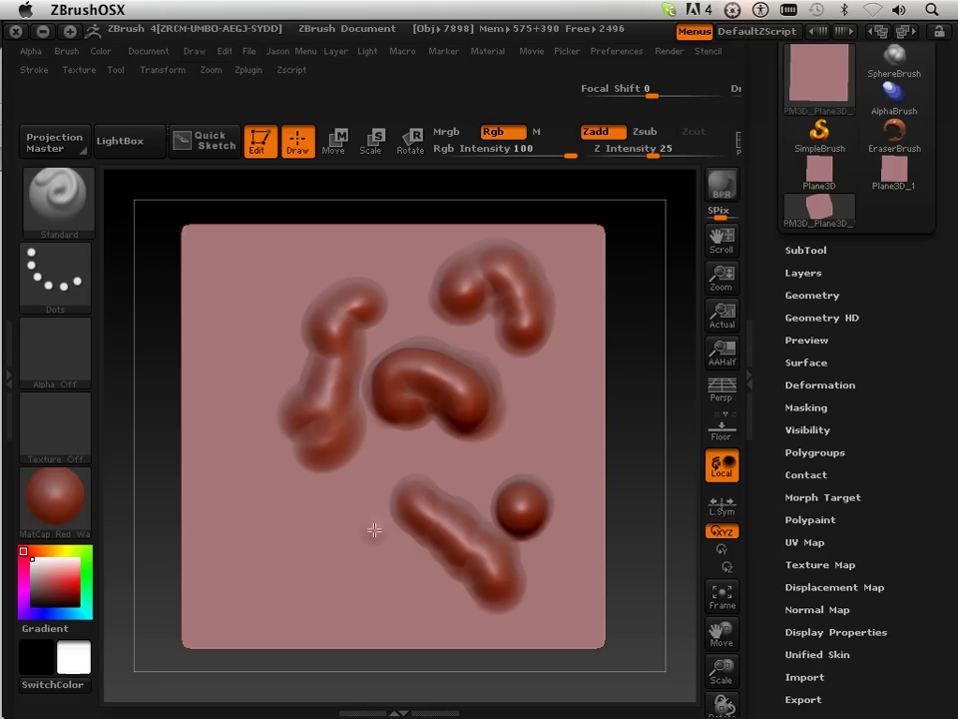
{"action": "mouse_move", "coordinate": [378, 529]}
{"action": "left_mouse_down"}
{"action": "mouse_move", "coordinate": [317, 580]}
{"action": "mouse_move", "coordinate": [365, 565]}
{"action": "mouse_move", "coordinate": [376, 525]}
{"action": "left_mouse_up"}
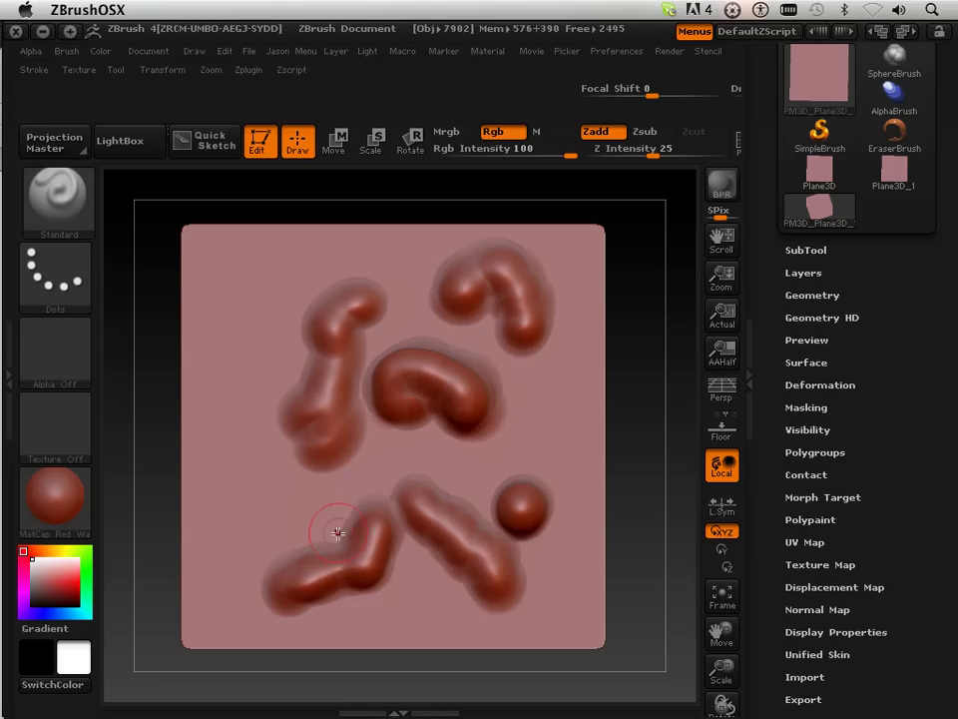
{"action": "mouse_move", "coordinate": [280, 522]}
{"action": "left_mouse_down"}
{"action": "mouse_move", "coordinate": [249, 489]}
{"action": "mouse_move", "coordinate": [228, 411]}
{"action": "left_mouse_up"}
{"action": "left_click_drag", "start_coordinate": [240, 358], "coordinate": [265, 302]}
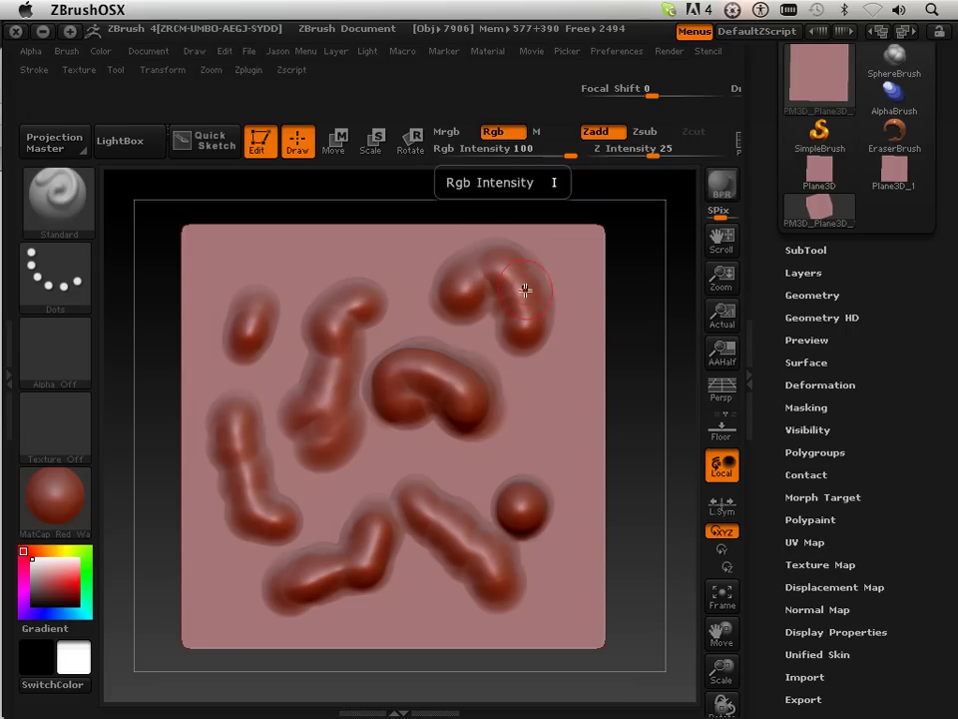
{"action": "left_click", "coordinate": [542, 426]}
{"action": "left_click", "coordinate": [448, 461]}
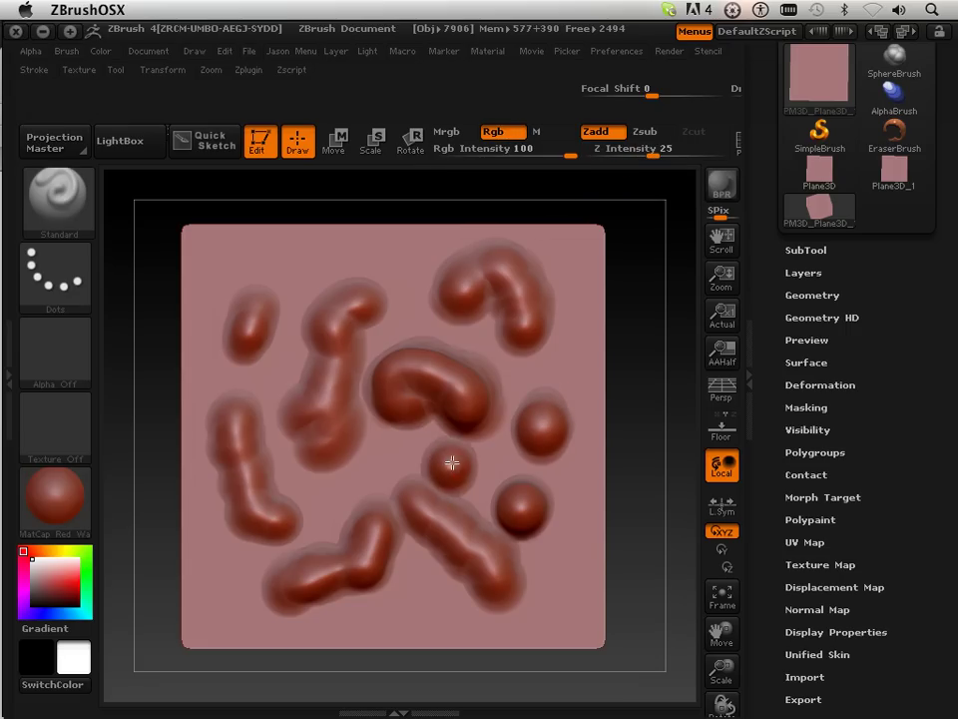
{"action": "left_click", "coordinate": [369, 462]}
{"action": "left_click", "coordinate": [425, 597]}
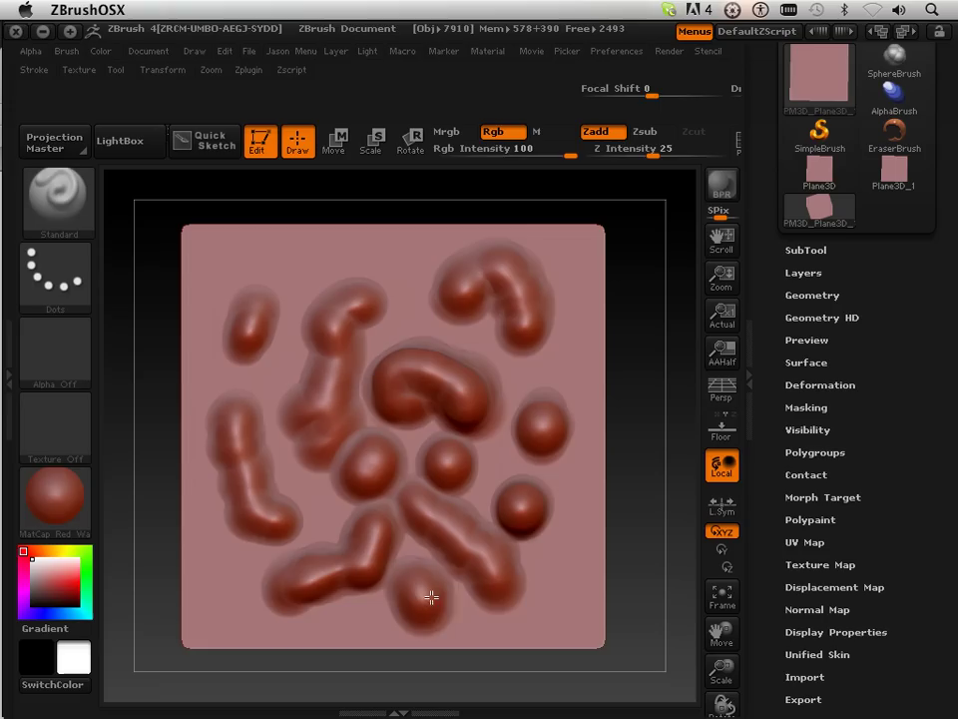
{"action": "left_click", "coordinate": [545, 599]}
{"action": "mouse_move", "coordinate": [562, 387]}
{"action": "left_mouse_down"}
{"action": "mouse_move", "coordinate": [553, 370]}
{"action": "mouse_move", "coordinate": [464, 340]}
{"action": "mouse_move", "coordinate": [429, 314]}
{"action": "mouse_move", "coordinate": [413, 275]}
{"action": "mouse_move", "coordinate": [359, 259]}
{"action": "mouse_move", "coordinate": [305, 272]}
{"action": "mouse_move", "coordinate": [308, 287]}
{"action": "mouse_move", "coordinate": [326, 266]}
{"action": "mouse_move", "coordinate": [393, 265]}
{"action": "mouse_move", "coordinate": [421, 314]}
{"action": "mouse_move", "coordinate": [475, 364]}
{"action": "mouse_move", "coordinate": [515, 379]}
{"action": "left_mouse_up"}
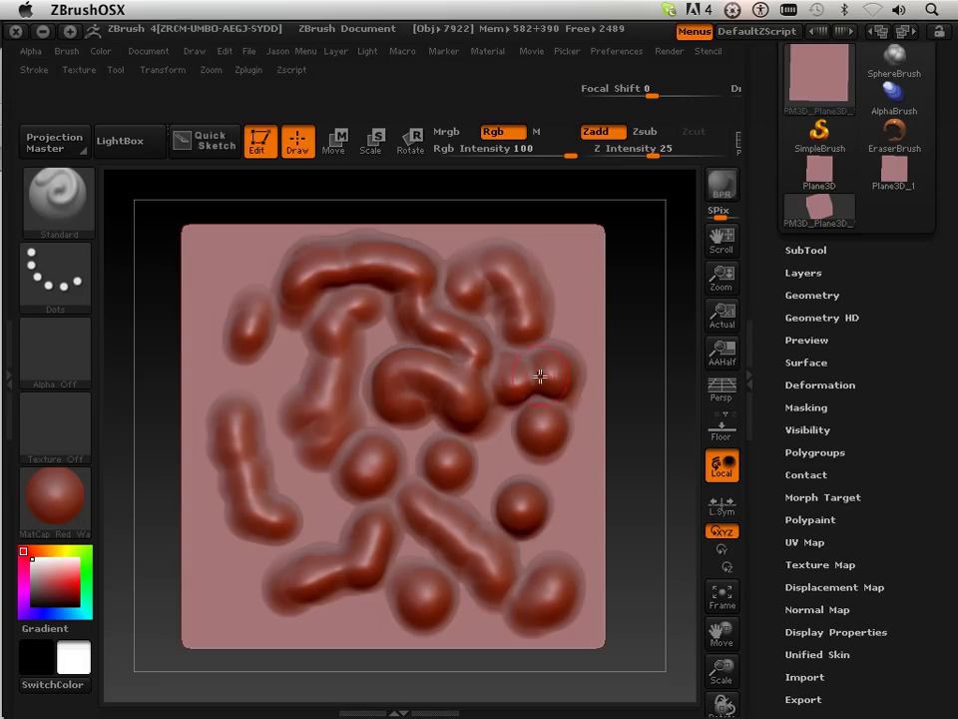
{"action": "mouse_move", "coordinate": [281, 349]}
{"action": "left_mouse_down"}
{"action": "mouse_move", "coordinate": [276, 400]}
{"action": "mouse_move", "coordinate": [284, 425]}
{"action": "left_mouse_up"}
{"action": "mouse_move", "coordinate": [294, 474]}
{"action": "left_mouse_down"}
{"action": "mouse_move", "coordinate": [331, 509]}
{"action": "mouse_move", "coordinate": [242, 567]}
{"action": "mouse_move", "coordinate": [257, 608]}
{"action": "mouse_move", "coordinate": [369, 625]}
{"action": "mouse_move", "coordinate": [241, 601]}
{"action": "mouse_move", "coordinate": [213, 532]}
{"action": "mouse_move", "coordinate": [218, 294]}
{"action": "mouse_move", "coordinate": [269, 264]}
{"action": "left_mouse_up"}
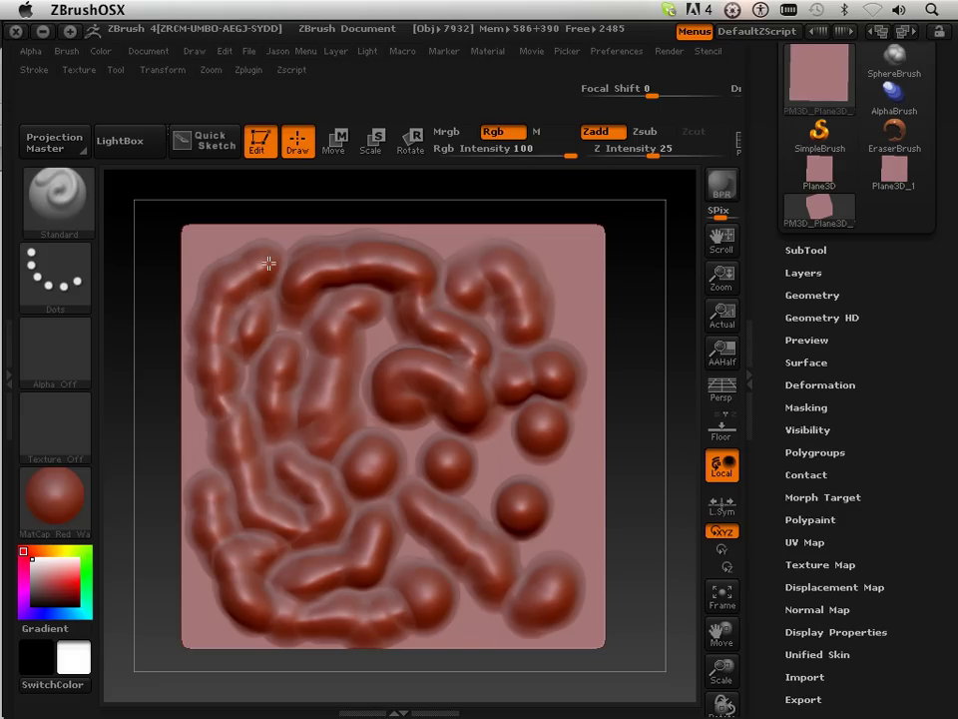
{"action": "mouse_move", "coordinate": [513, 303]}
{"action": "left_mouse_down"}
{"action": "mouse_move", "coordinate": [565, 295]}
{"action": "mouse_move", "coordinate": [572, 317]}
{"action": "left_mouse_up"}
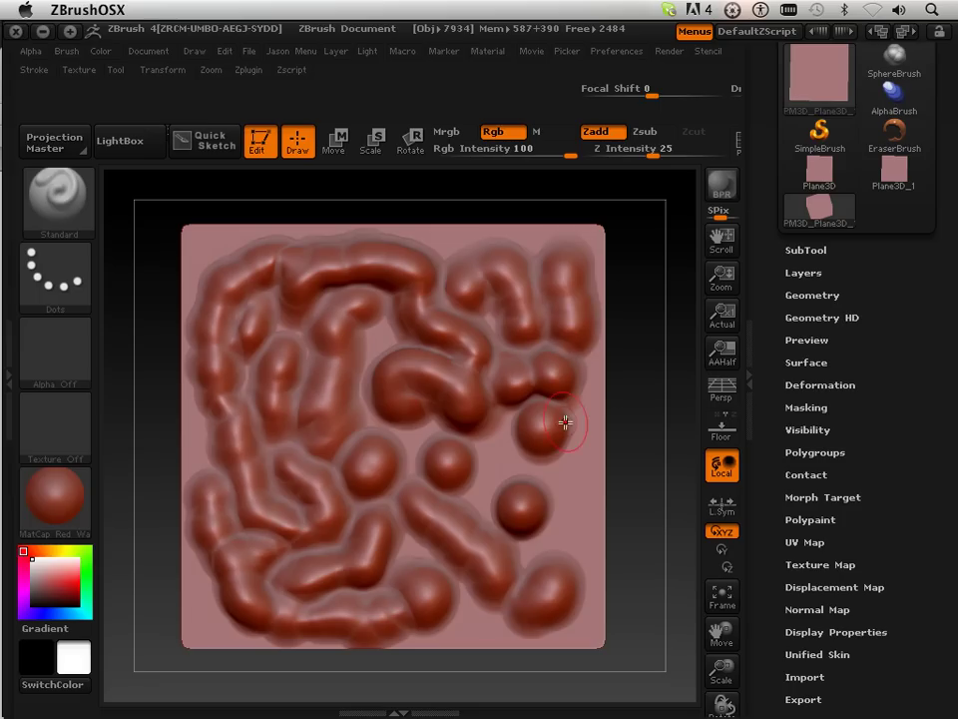
{"action": "mouse_move", "coordinate": [511, 489]}
{"action": "left_mouse_down"}
{"action": "mouse_move", "coordinate": [567, 519]}
{"action": "mouse_move", "coordinate": [488, 508]}
{"action": "mouse_move", "coordinate": [480, 487]}
{"action": "mouse_move", "coordinate": [494, 522]}
{"action": "mouse_move", "coordinate": [448, 490]}
{"action": "mouse_move", "coordinate": [369, 407]}
{"action": "mouse_move", "coordinate": [383, 335]}
{"action": "mouse_move", "coordinate": [369, 340]}
{"action": "left_mouse_up"}
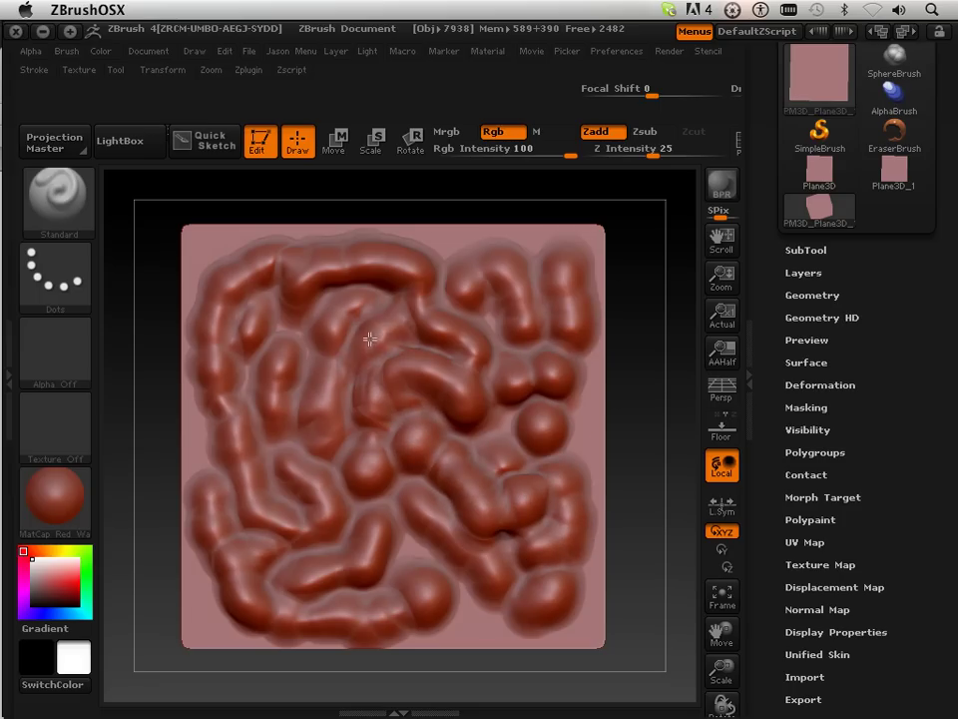
{"action": "mouse_move", "coordinate": [284, 444]}
{"action": "left_mouse_down"}
{"action": "mouse_move", "coordinate": [266, 451]}
{"action": "mouse_move", "coordinate": [279, 505]}
{"action": "mouse_move", "coordinate": [268, 519]}
{"action": "left_mouse_up"}
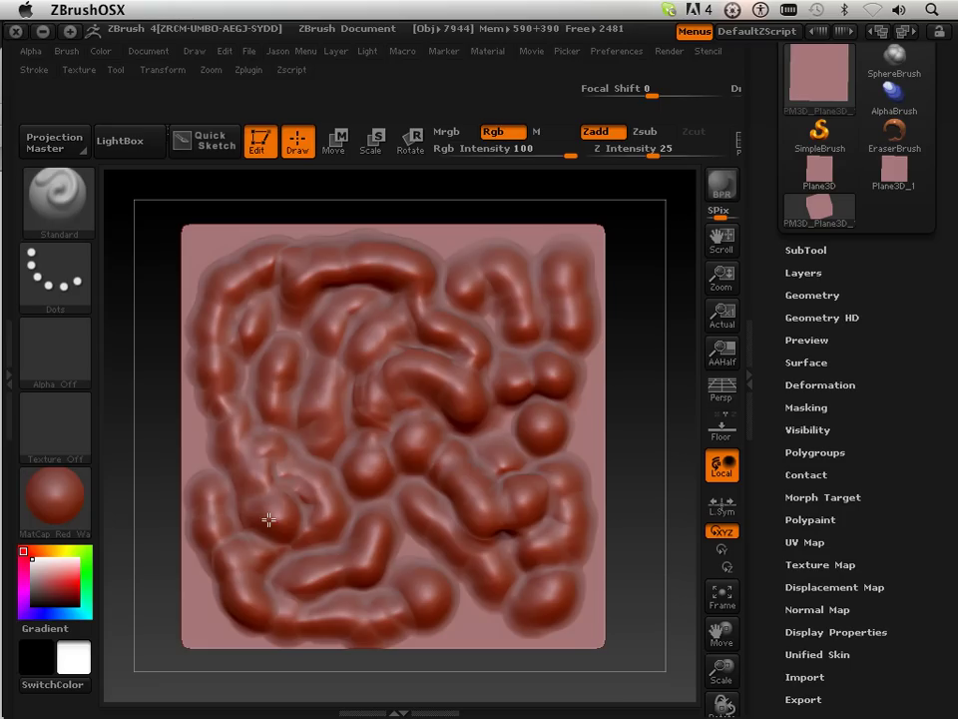
{"action": "left_click_drag", "start_coordinate": [244, 564], "coordinate": [254, 594]}
{"action": "mouse_move", "coordinate": [351, 569]}
{"action": "left_mouse_down"}
{"action": "mouse_move", "coordinate": [417, 578]}
{"action": "mouse_move", "coordinate": [436, 599]}
{"action": "mouse_move", "coordinate": [338, 625]}
{"action": "left_mouse_up"}
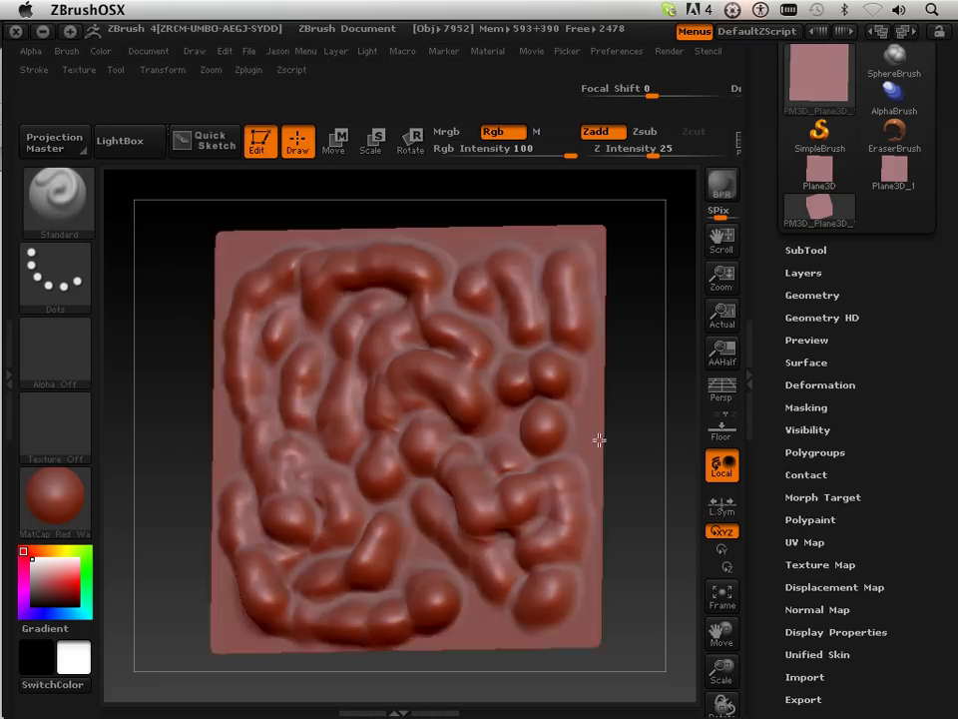
- Orient the sculpted plane edge-on in the viewport and try to choose the ClipCurve brush
{"action": "mouse_move", "coordinate": [601, 439]}
{"action": "left_mouse_down"}
{"action": "mouse_move", "coordinate": [618, 574]}
{"action": "mouse_move", "coordinate": [646, 457]}
{"action": "mouse_move", "coordinate": [618, 558]}
{"action": "mouse_move", "coordinate": [646, 618]}
{"action": "mouse_move", "coordinate": [635, 480]}
{"action": "mouse_move", "coordinate": [635, 518]}
{"action": "mouse_move", "coordinate": [641, 372]}
{"action": "mouse_move", "coordinate": [642, 393]}
{"action": "left_mouse_up"}
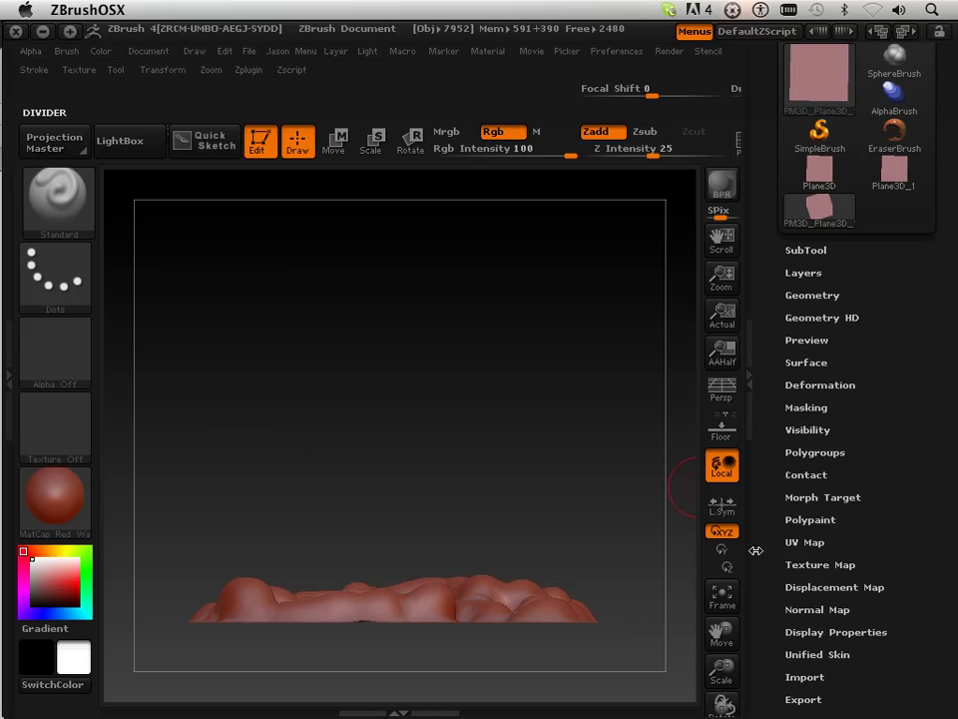
{"action": "left_click_drag", "start_coordinate": [720, 635], "coordinate": [632, 460]}
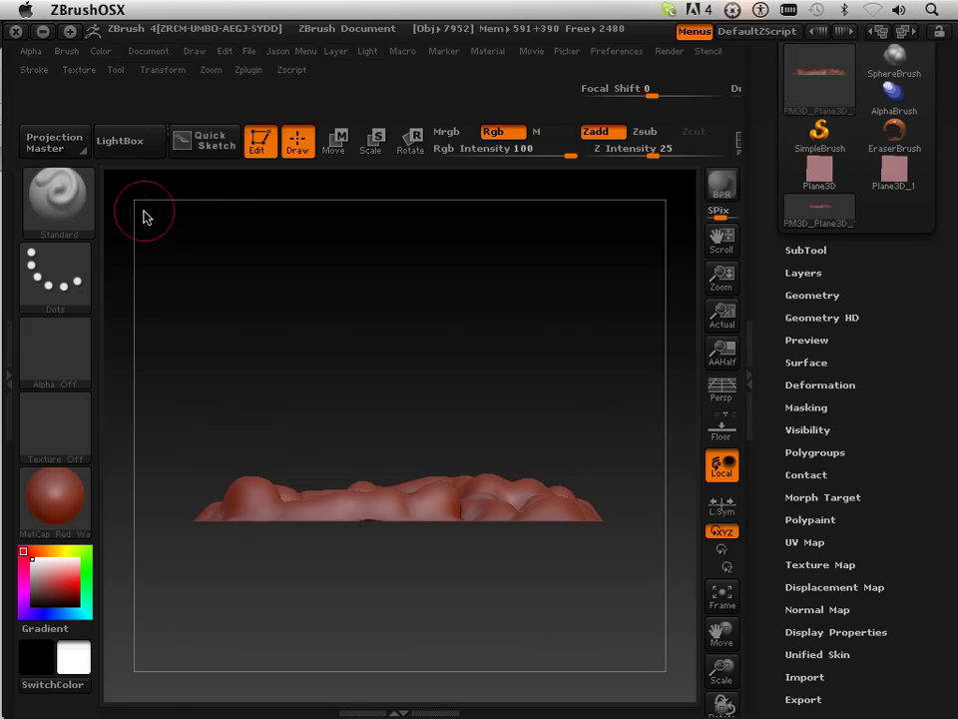
{"action": "left_click", "coordinate": [79, 205]}
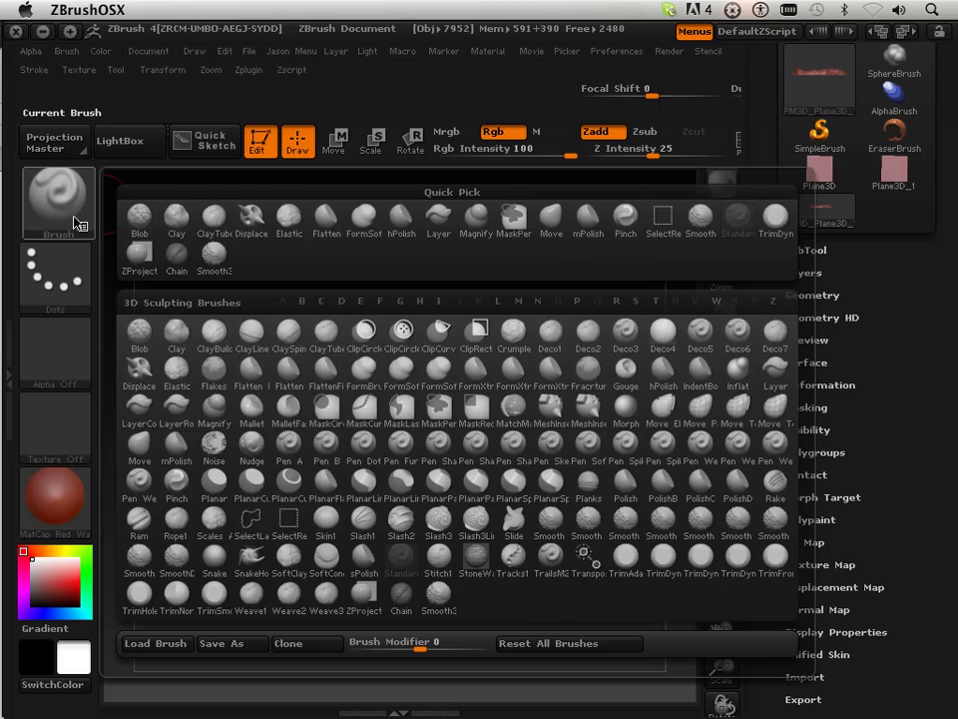
{"action": "left_click", "coordinate": [440, 340]}
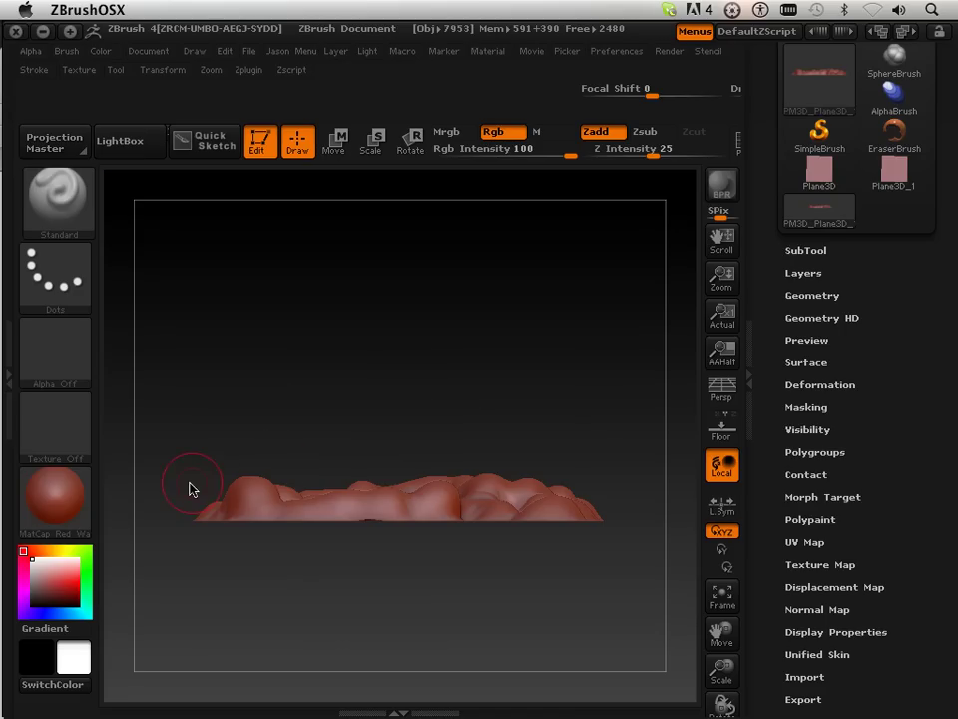
- Check which brushes the selection and masking modes currently use
{"action": "key", "text": "ctrl+shift"}
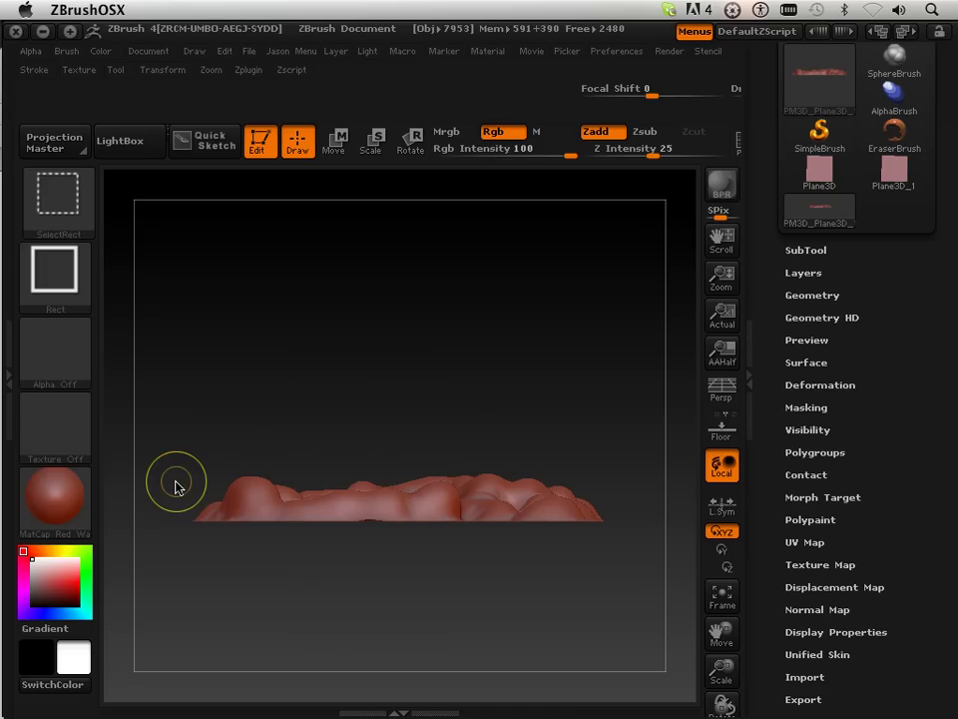
{"action": "key", "text": "ctrl+shift"}
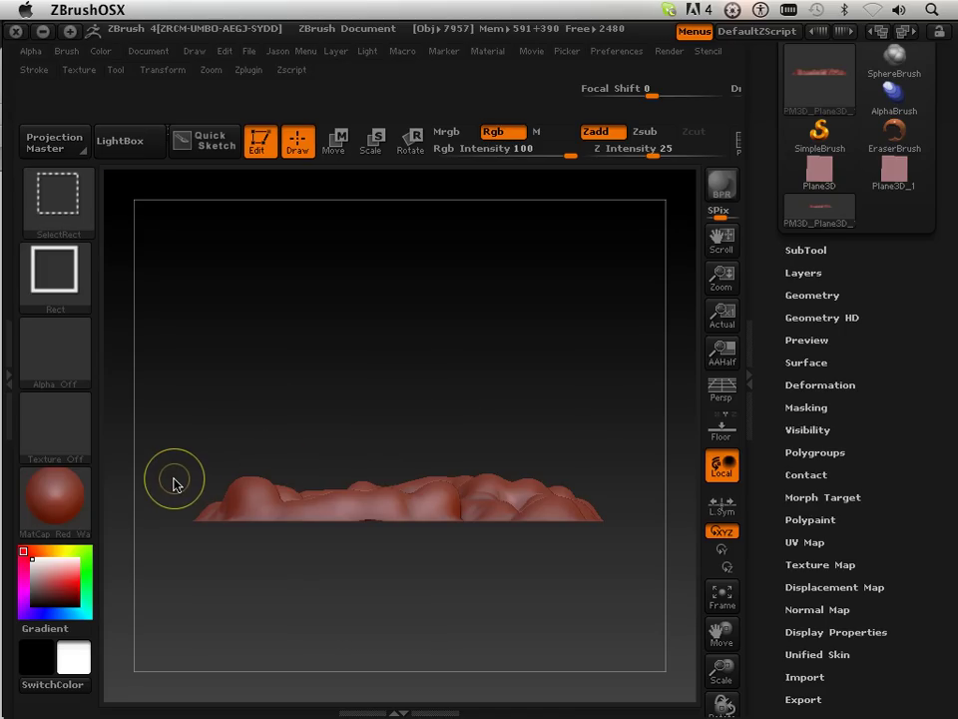
{"action": "left_click_drag", "start_coordinate": [170, 484], "coordinate": [210, 484]}
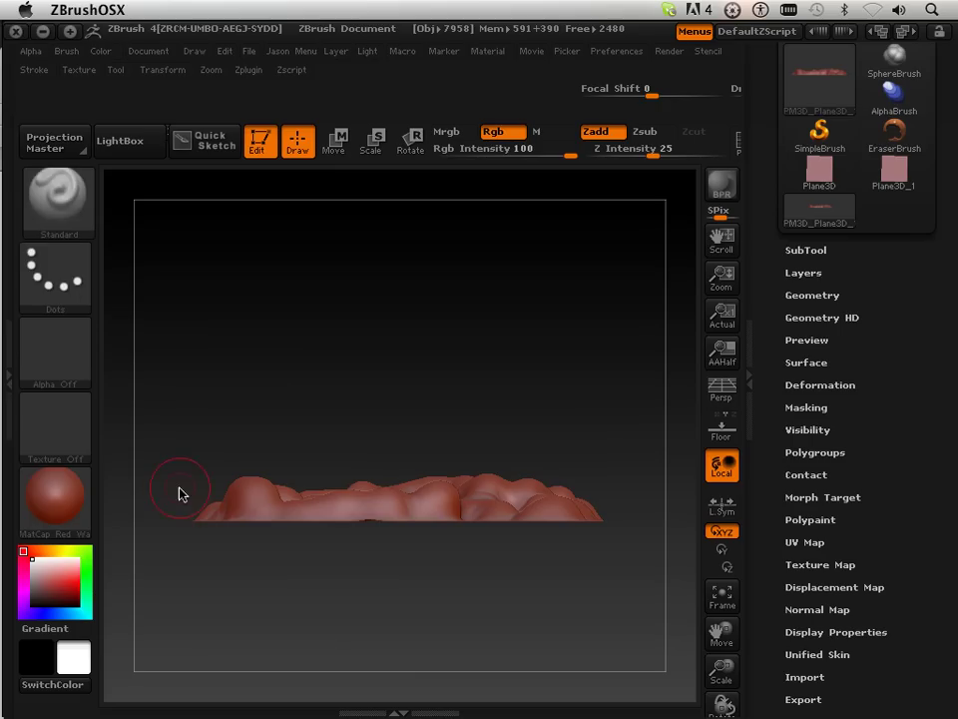
{"action": "key", "text": "ctrl"}
{"action": "key", "text": "ctrl"}
{"action": "key", "text": "ctrl+shift"}
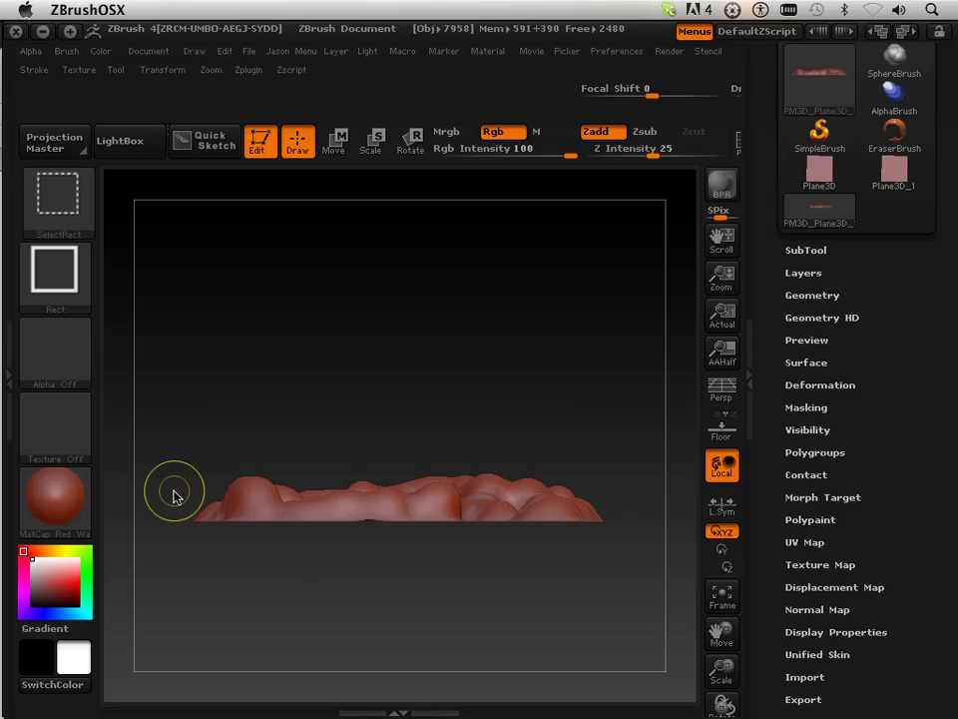
{"action": "key", "text": "shift"}
- Make ClipCurve the active selection brush, accept the note about its use, and check that it is assigned
{"action": "left_click", "coordinate": [62, 190]}
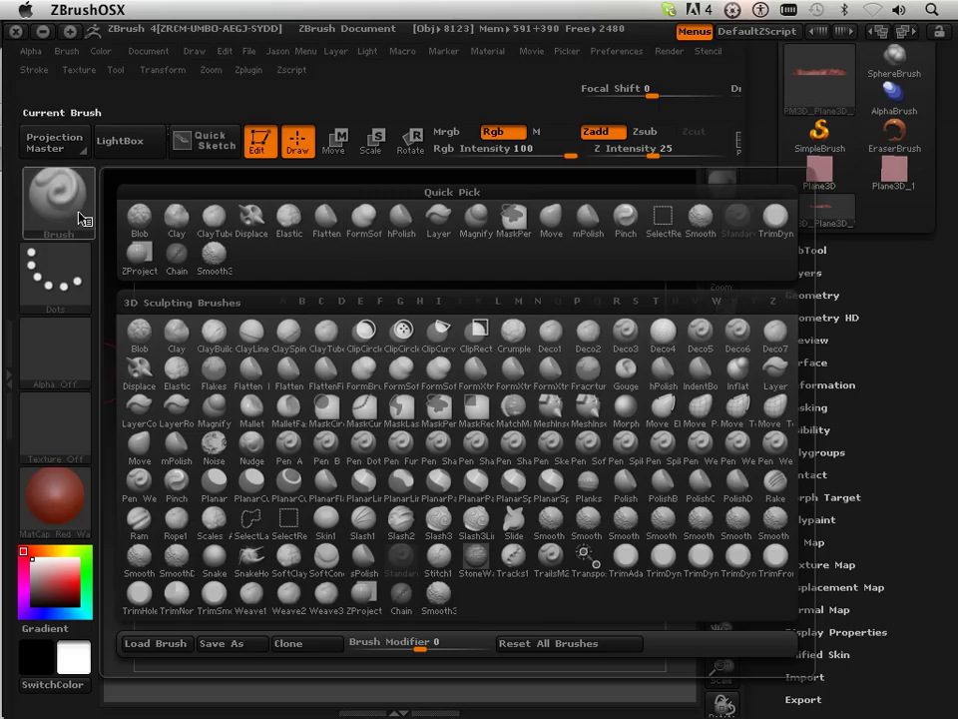
{"action": "left_click", "coordinate": [440, 336]}
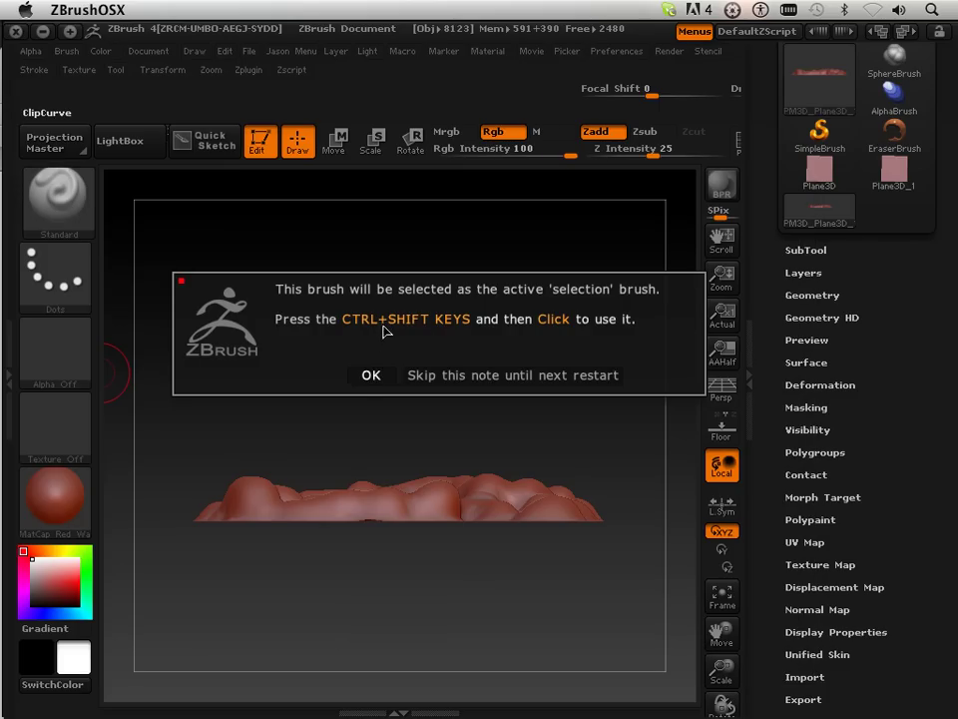
{"action": "left_click", "coordinate": [369, 374]}
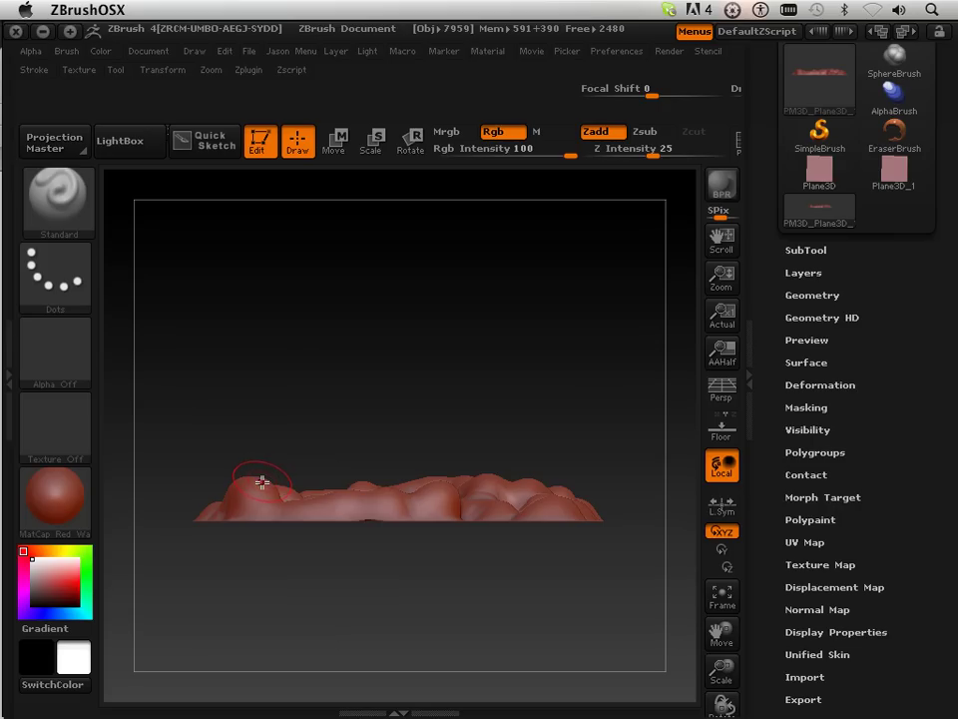
{"action": "key", "text": "ctrl+shift"}
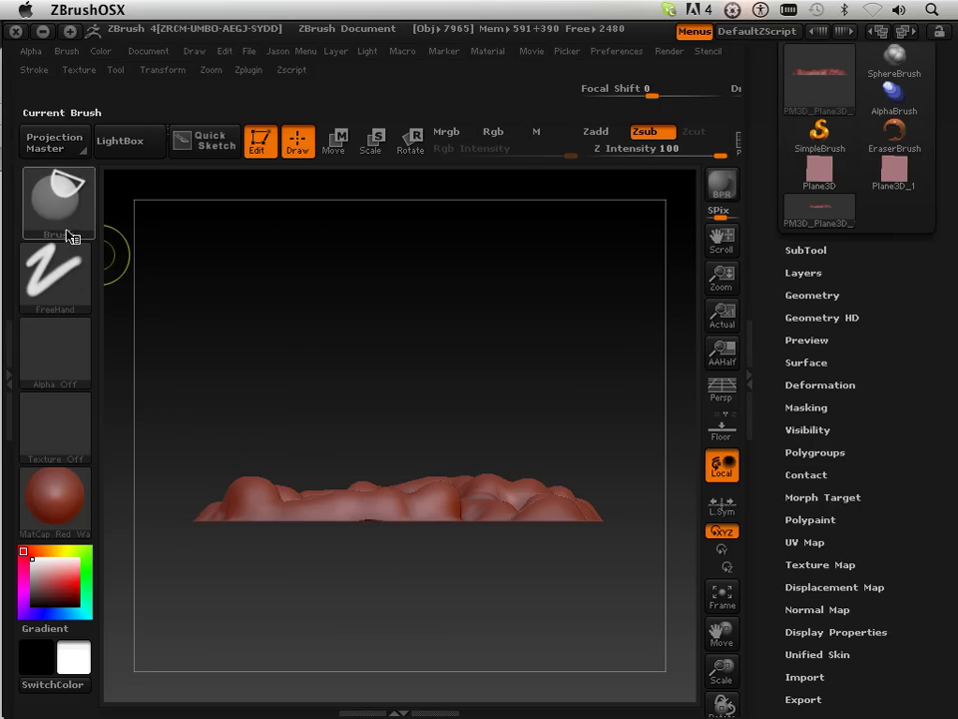
{"action": "mouse_move", "coordinate": [67, 224]}
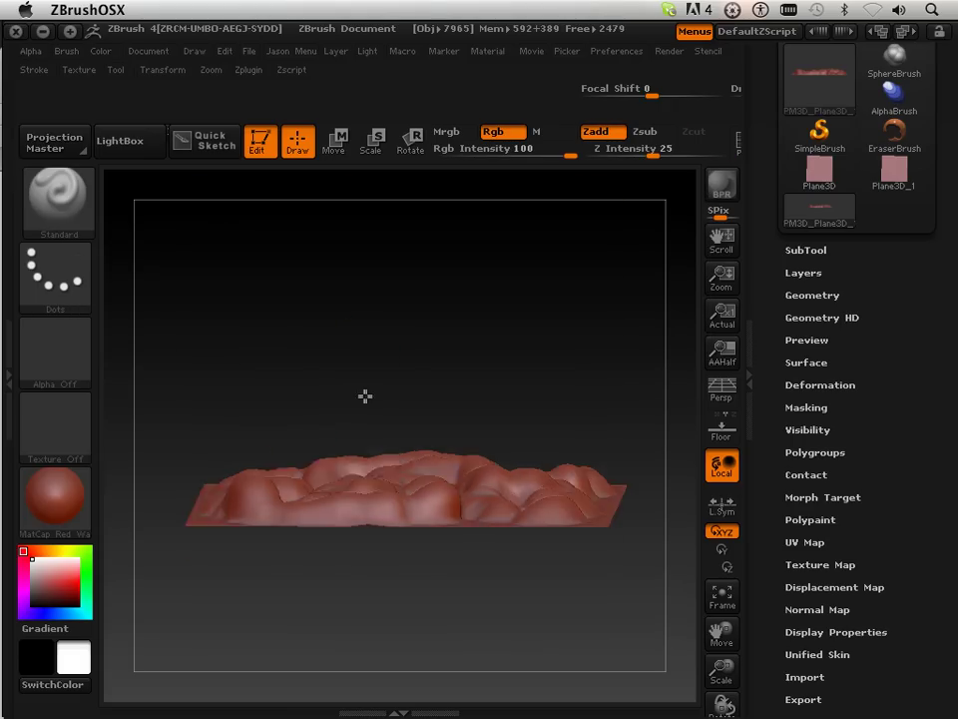
- Orient the plane edge-on and clip off the tops of the lumps with a straight horizontal ClipCurve line
{"action": "left_click_drag", "start_coordinate": [364, 395], "coordinate": [387, 426]}
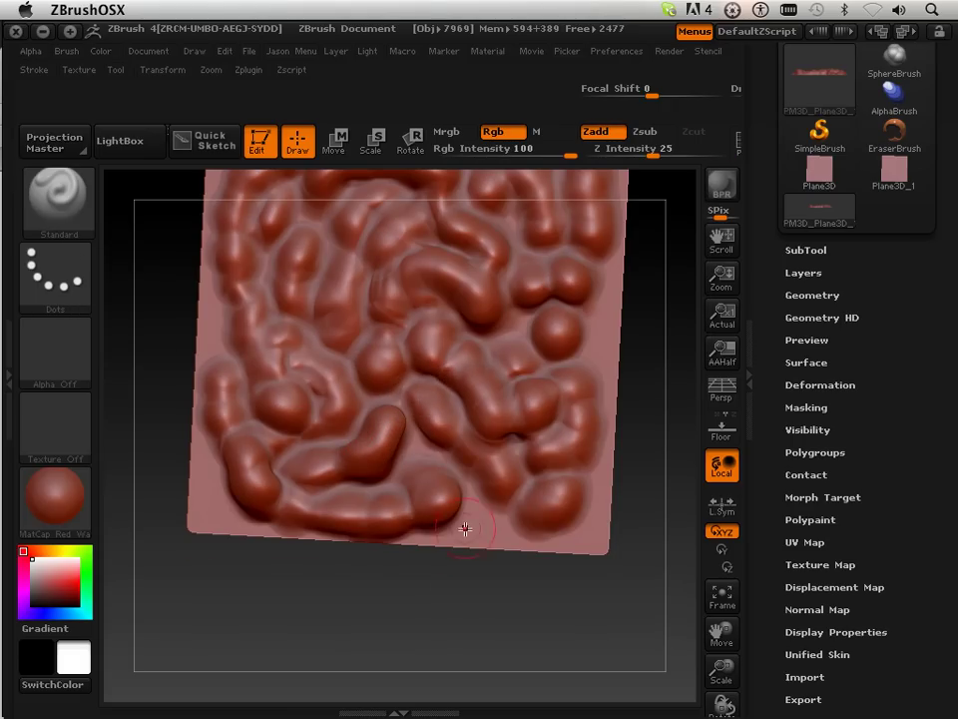
{"action": "left_click_drag", "start_coordinate": [458, 565], "coordinate": [473, 453]}
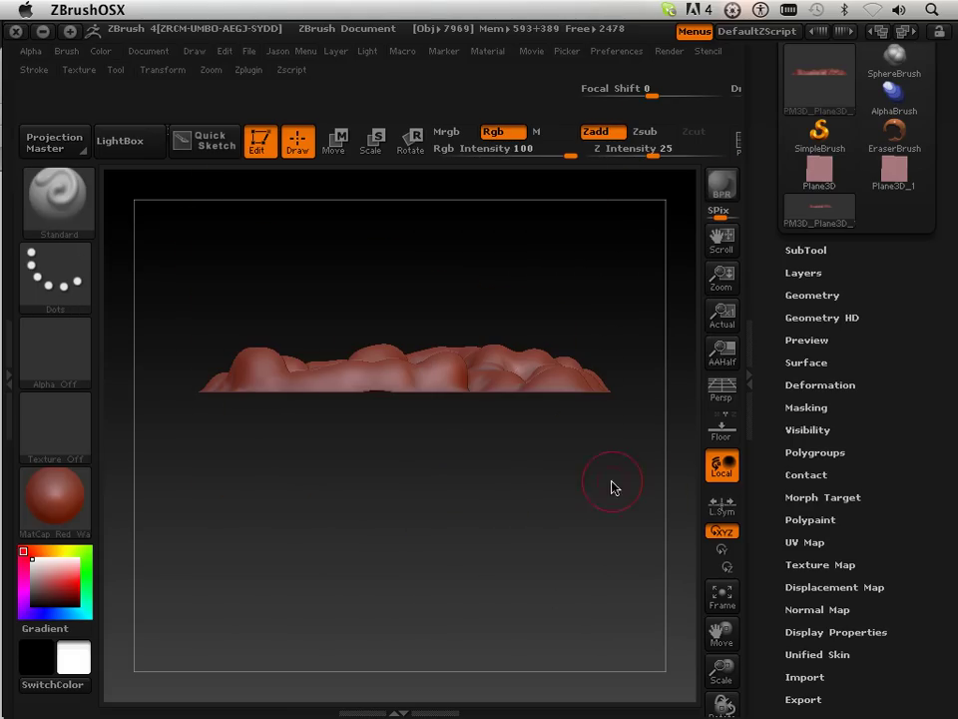
{"action": "key", "text": "ctrl+shift"}
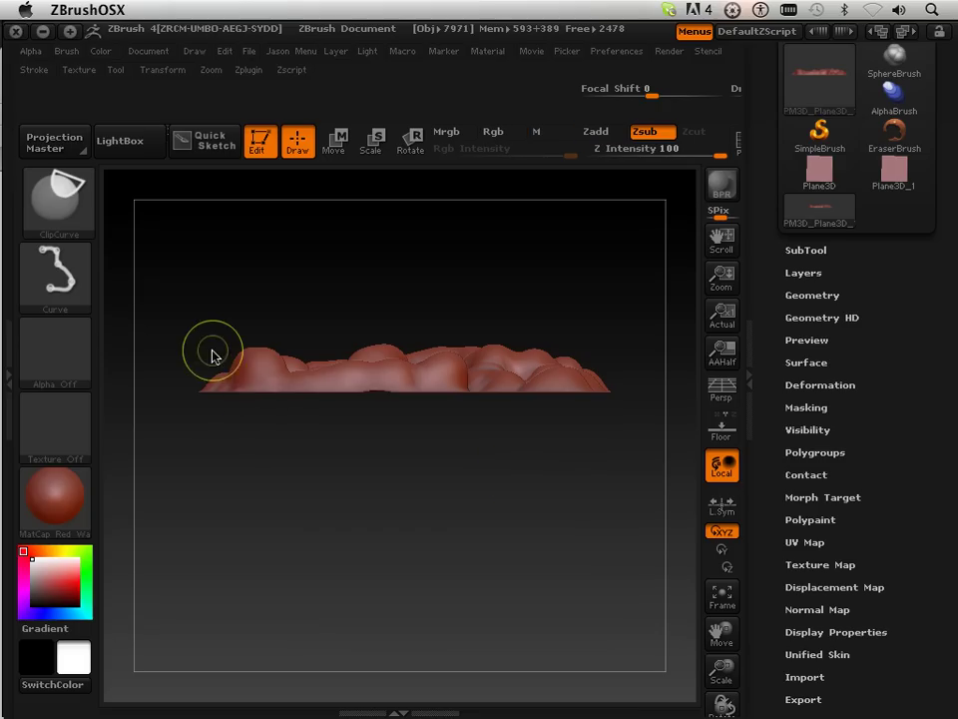
{"action": "mouse_move", "coordinate": [249, 352]}
{"action": "left_mouse_down", "text": "ctrl+shift"}
{"action": "mouse_move", "coordinate": [274, 326]}
{"action": "mouse_move", "coordinate": [305, 357]}
{"action": "mouse_move", "coordinate": [230, 352]}
{"action": "left_mouse_up", "text": "ctrl+shift"}
{"action": "left_click_drag", "start_coordinate": [292, 349], "coordinate": [520, 356], "text": "ctrl+shift"}
{"action": "mouse_move", "coordinate": [597, 358]}
{"action": "left_mouse_down", "text": "ctrl+shift"}
{"action": "mouse_move", "coordinate": [387, 396]}
{"action": "mouse_move", "coordinate": [483, 464]}
{"action": "mouse_move", "coordinate": [520, 422]}
{"action": "mouse_move", "coordinate": [488, 447]}
{"action": "mouse_move", "coordinate": [602, 359]}
{"action": "left_mouse_up", "text": "ctrl+shift"}
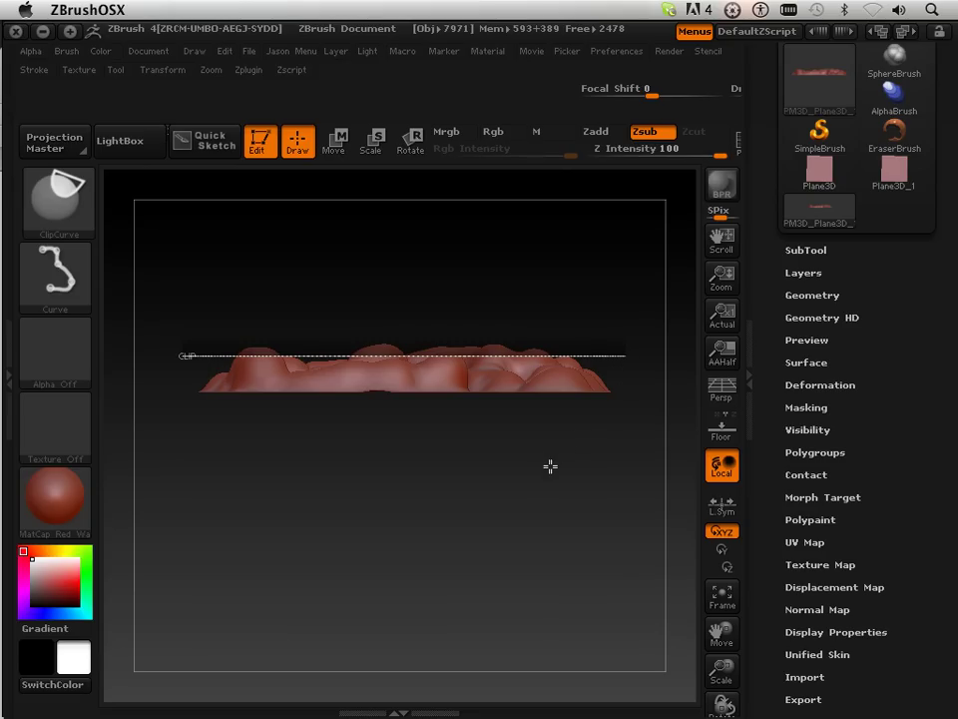
{"action": "mouse_move", "coordinate": [550, 466]}
{"action": "left_mouse_down", "text": "ctrl+shift"}
{"action": "mouse_move", "coordinate": [483, 561]}
{"action": "mouse_move", "coordinate": [486, 646]}
{"action": "mouse_move", "coordinate": [497, 451]}
{"action": "left_mouse_up", "text": "ctrl+shift"}
- Clip the lumps again along a slightly lower horizontal ClipCurve line across the plane's side profile
{"action": "key", "text": "ctrl+shift"}
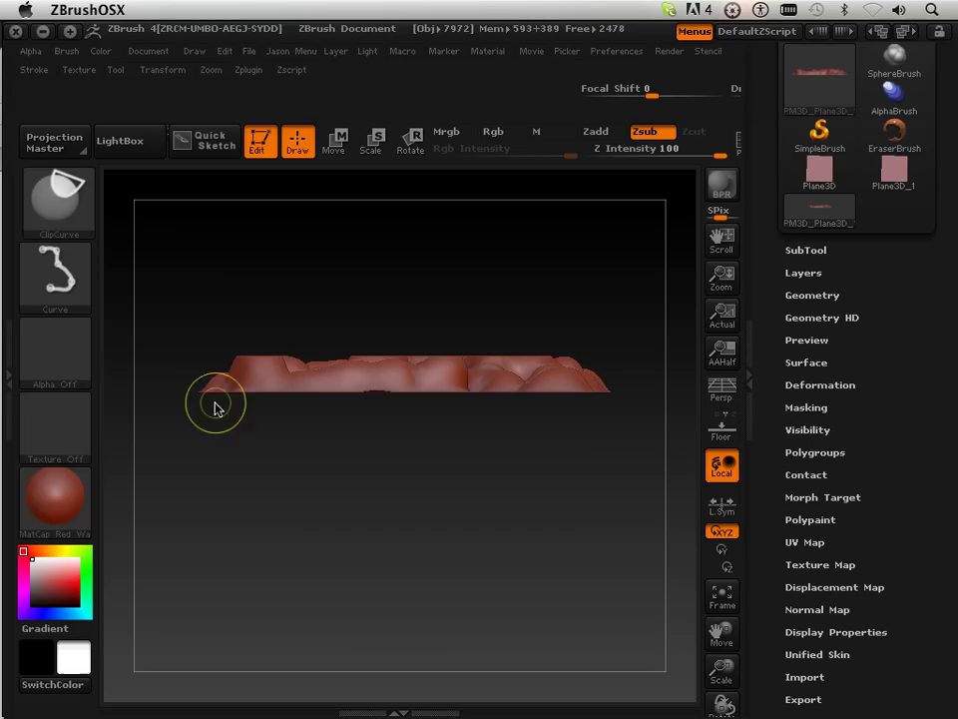
{"action": "left_click_drag", "start_coordinate": [200, 371], "coordinate": [611, 359], "text": "ctrl+shift"}
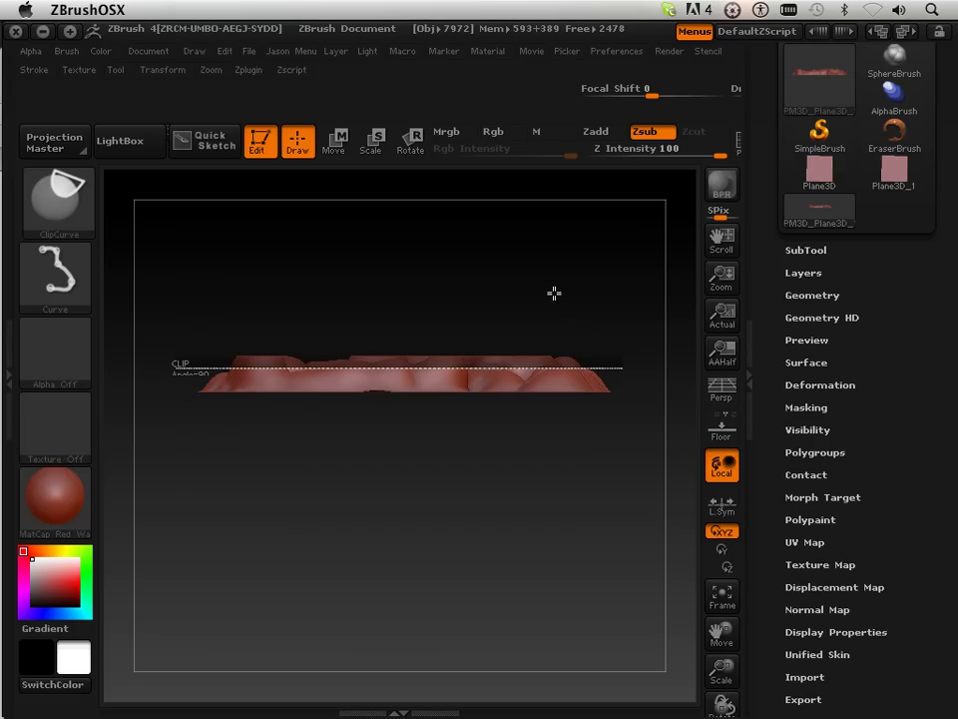
{"action": "mouse_move", "coordinate": [509, 278]}
{"action": "left_mouse_down", "text": "ctrl+shift"}
{"action": "mouse_move", "coordinate": [483, 419]}
{"action": "mouse_move", "coordinate": [486, 510]}
{"action": "left_mouse_up", "text": "ctrl+shift"}
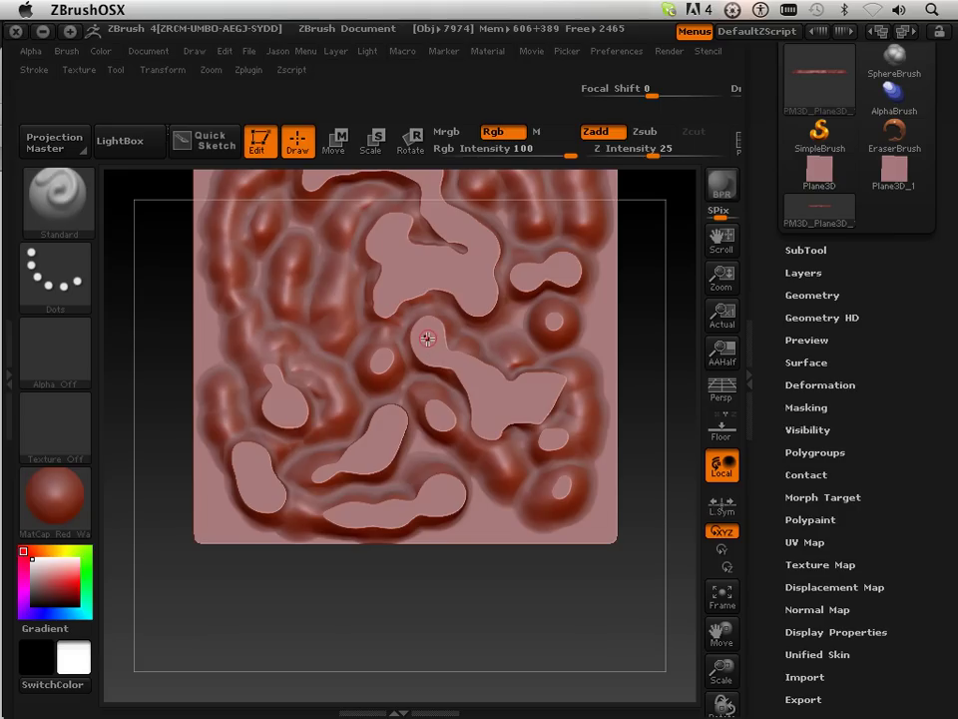
- Sculpt raised ridges with the Standard brush along the larger flattened plateaus in the middle and lower areas of the plane
{"action": "mouse_move", "coordinate": [436, 355]}
{"action": "left_mouse_down"}
{"action": "mouse_move", "coordinate": [430, 345]}
{"action": "mouse_move", "coordinate": [437, 354]}
{"action": "left_mouse_up"}
{"action": "mouse_move", "coordinate": [561, 380]}
{"action": "left_mouse_down"}
{"action": "mouse_move", "coordinate": [491, 413]}
{"action": "mouse_move", "coordinate": [481, 383]}
{"action": "mouse_move", "coordinate": [425, 334]}
{"action": "left_mouse_up"}
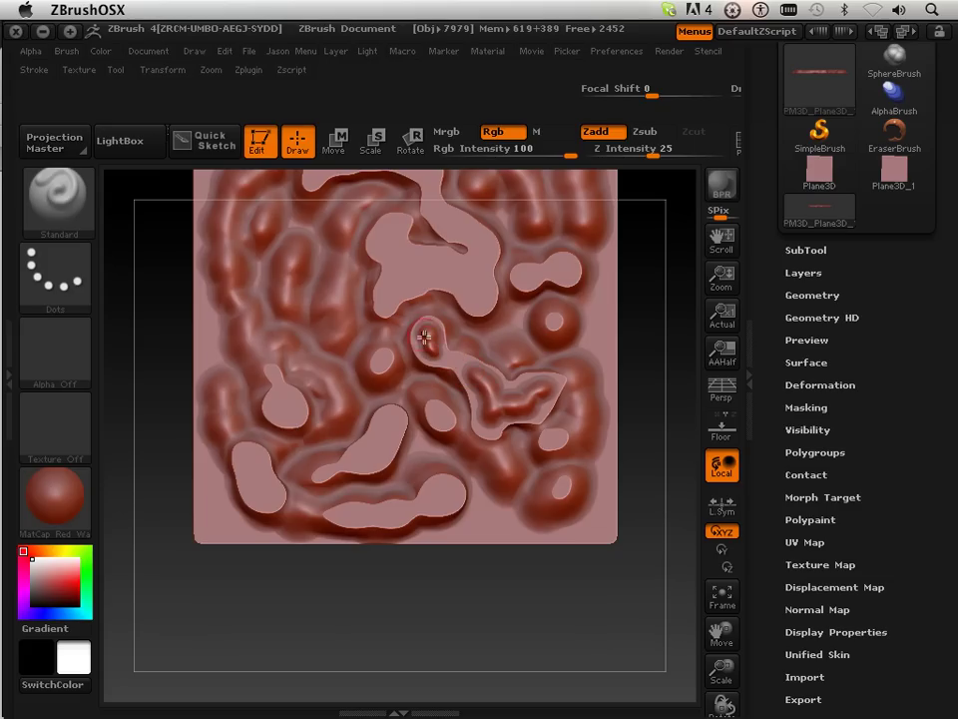
{"action": "mouse_move", "coordinate": [478, 284]}
{"action": "left_mouse_down"}
{"action": "mouse_move", "coordinate": [475, 295]}
{"action": "mouse_move", "coordinate": [476, 278]}
{"action": "mouse_move", "coordinate": [443, 270]}
{"action": "mouse_move", "coordinate": [387, 288]}
{"action": "mouse_move", "coordinate": [392, 229]}
{"action": "left_mouse_up"}
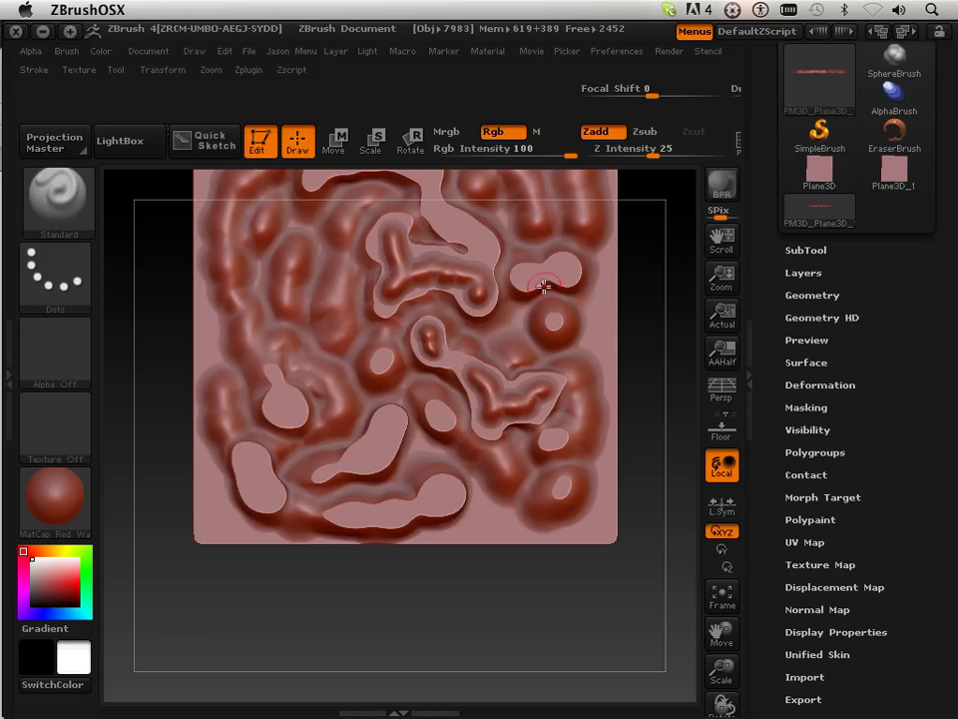
{"action": "left_click_drag", "start_coordinate": [525, 282], "coordinate": [566, 270]}
{"action": "left_click_drag", "start_coordinate": [447, 495], "coordinate": [340, 515]}
{"action": "mouse_move", "coordinate": [369, 456]}
{"action": "left_mouse_down"}
{"action": "mouse_move", "coordinate": [387, 427]}
{"action": "mouse_move", "coordinate": [381, 439]}
{"action": "left_mouse_up"}
{"action": "left_click_drag", "start_coordinate": [291, 411], "coordinate": [279, 402]}
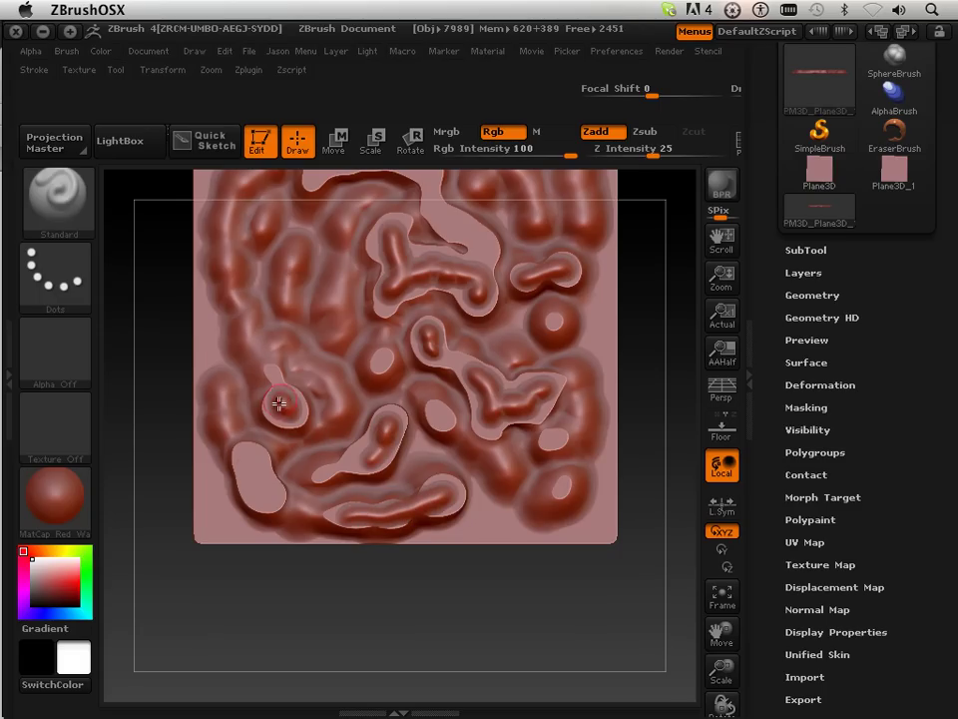
{"action": "mouse_move", "coordinate": [253, 468]}
{"action": "left_mouse_down"}
{"action": "mouse_move", "coordinate": [264, 495]}
{"action": "mouse_move", "coordinate": [263, 477]}
{"action": "left_mouse_up"}
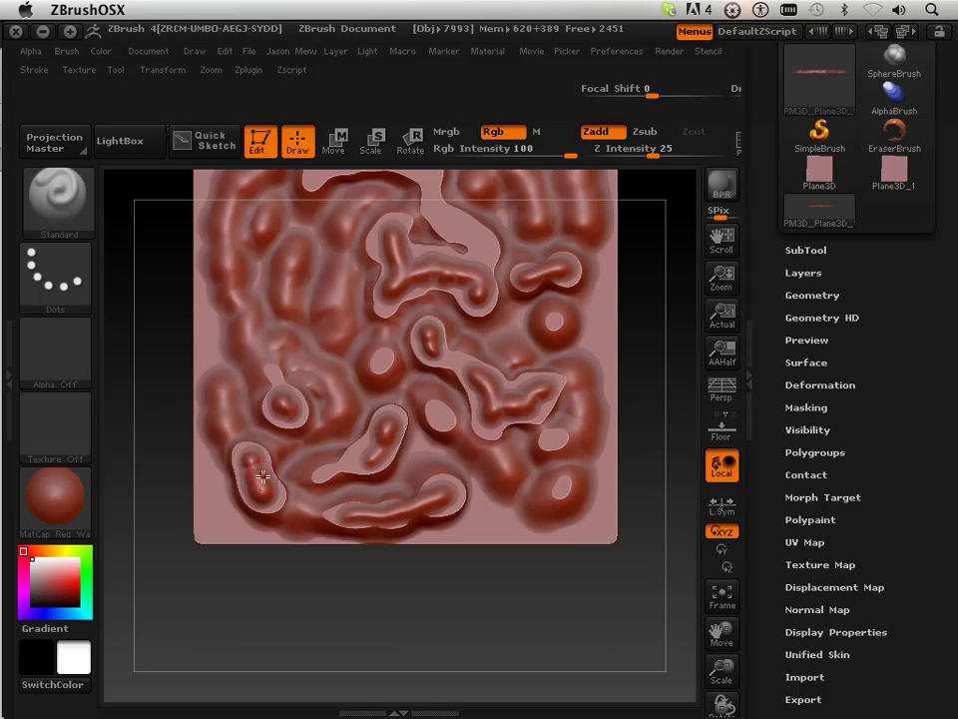
- Sculpt small bumps on the remaining small flat spots and a long ridge along the curved plateau near the plane's upper edge
{"action": "left_click_drag", "start_coordinate": [556, 586], "coordinate": [556, 593]}
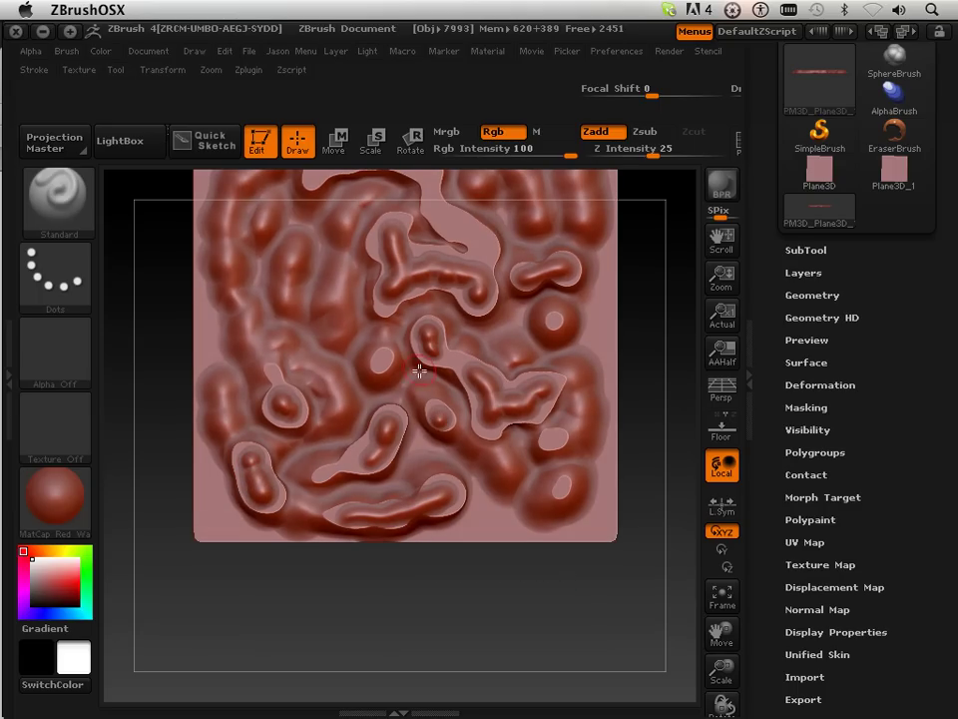
{"action": "left_click_drag", "start_coordinate": [385, 354], "coordinate": [381, 364]}
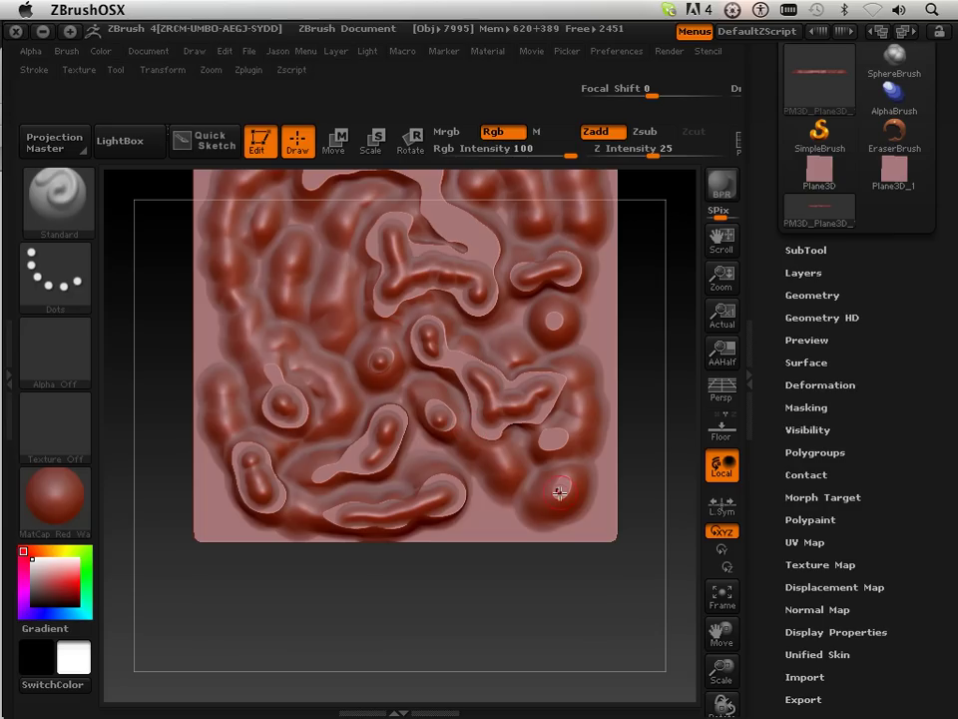
{"action": "left_click_drag", "start_coordinate": [560, 492], "coordinate": [561, 491]}
{"action": "mouse_move", "coordinate": [556, 444]}
{"action": "left_mouse_down"}
{"action": "mouse_move", "coordinate": [552, 437]}
{"action": "mouse_move", "coordinate": [563, 443]}
{"action": "left_mouse_up"}
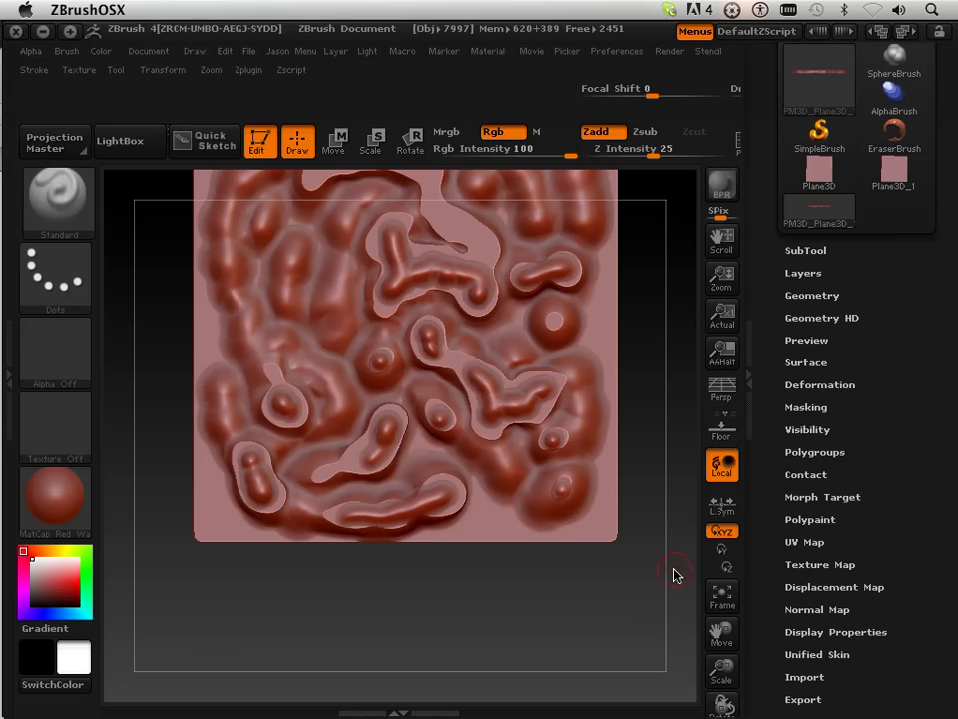
{"action": "mouse_move", "coordinate": [721, 670]}
{"action": "left_mouse_down"}
{"action": "mouse_move", "coordinate": [708, 633]}
{"action": "mouse_move", "coordinate": [590, 644]}
{"action": "mouse_move", "coordinate": [584, 501]}
{"action": "mouse_move", "coordinate": [513, 548]}
{"action": "mouse_move", "coordinate": [475, 646]}
{"action": "mouse_move", "coordinate": [475, 582]}
{"action": "mouse_move", "coordinate": [472, 593]}
{"action": "left_mouse_up"}
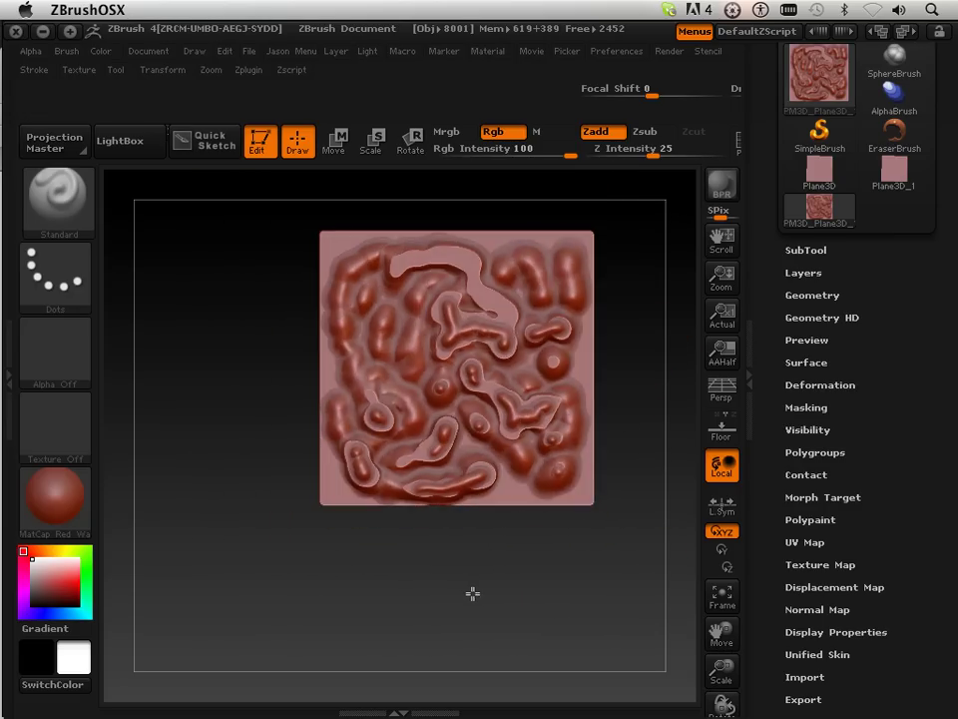
{"action": "left_click_drag", "start_coordinate": [721, 634], "coordinate": [727, 717]}
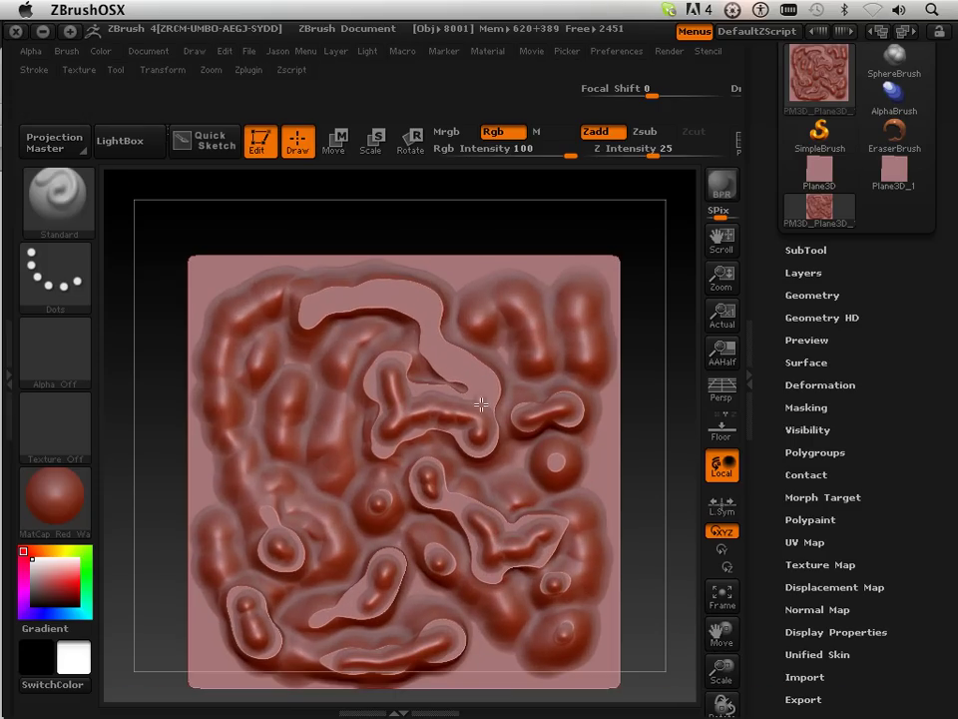
{"action": "mouse_move", "coordinate": [482, 404]}
{"action": "left_mouse_down"}
{"action": "mouse_move", "coordinate": [464, 373]}
{"action": "mouse_move", "coordinate": [441, 361]}
{"action": "mouse_move", "coordinate": [417, 301]}
{"action": "mouse_move", "coordinate": [388, 294]}
{"action": "mouse_move", "coordinate": [304, 305]}
{"action": "mouse_move", "coordinate": [298, 337]}
{"action": "left_mouse_up"}
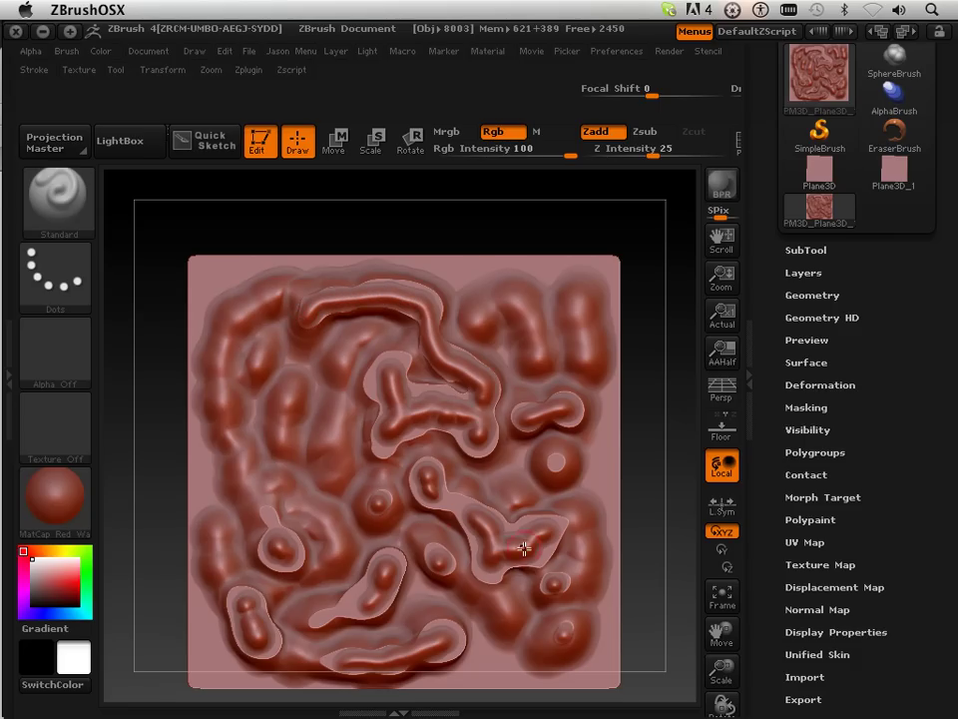
- Sculpt thin winding ridges with a smaller Standard brush along the rounded lumps across the plane
{"action": "mouse_move", "coordinate": [648, 496]}
{"action": "left_mouse_down"}
{"action": "mouse_move", "coordinate": [644, 317]}
{"action": "mouse_move", "coordinate": [650, 541]}
{"action": "left_mouse_up"}
{"action": "mouse_move", "coordinate": [263, 300]}
{"action": "left_mouse_down"}
{"action": "mouse_move", "coordinate": [232, 322]}
{"action": "mouse_move", "coordinate": [215, 349]}
{"action": "mouse_move", "coordinate": [222, 418]}
{"action": "mouse_move", "coordinate": [242, 467]}
{"action": "left_mouse_up"}
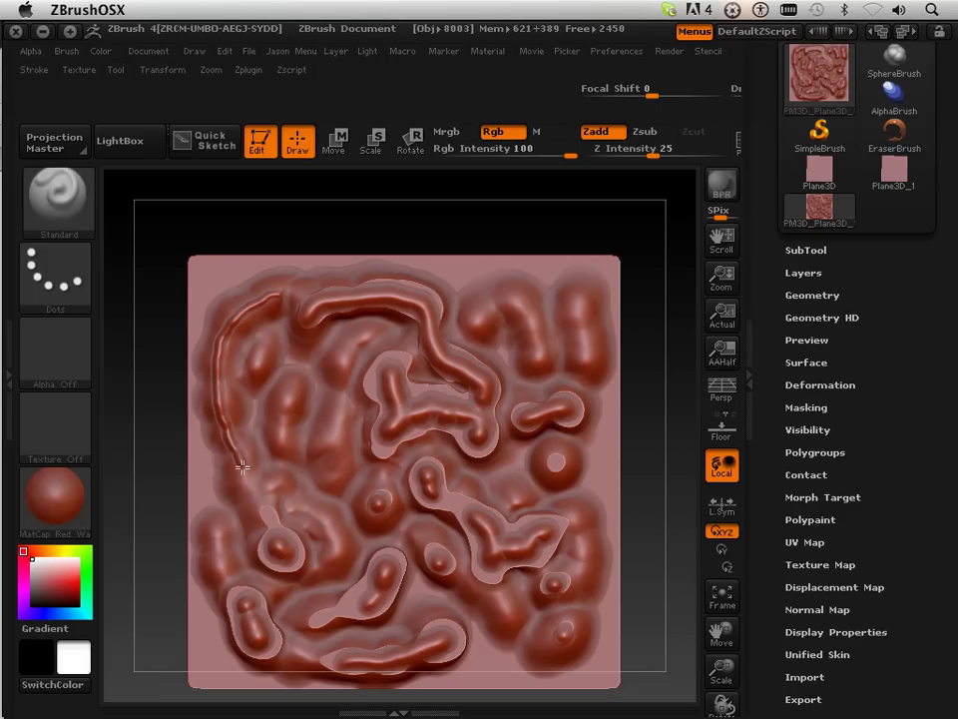
{"action": "left_click_drag", "start_coordinate": [265, 509], "coordinate": [286, 521]}
{"action": "mouse_move", "coordinate": [332, 564]}
{"action": "left_mouse_down"}
{"action": "mouse_move", "coordinate": [338, 544]}
{"action": "mouse_move", "coordinate": [324, 521]}
{"action": "left_mouse_up"}
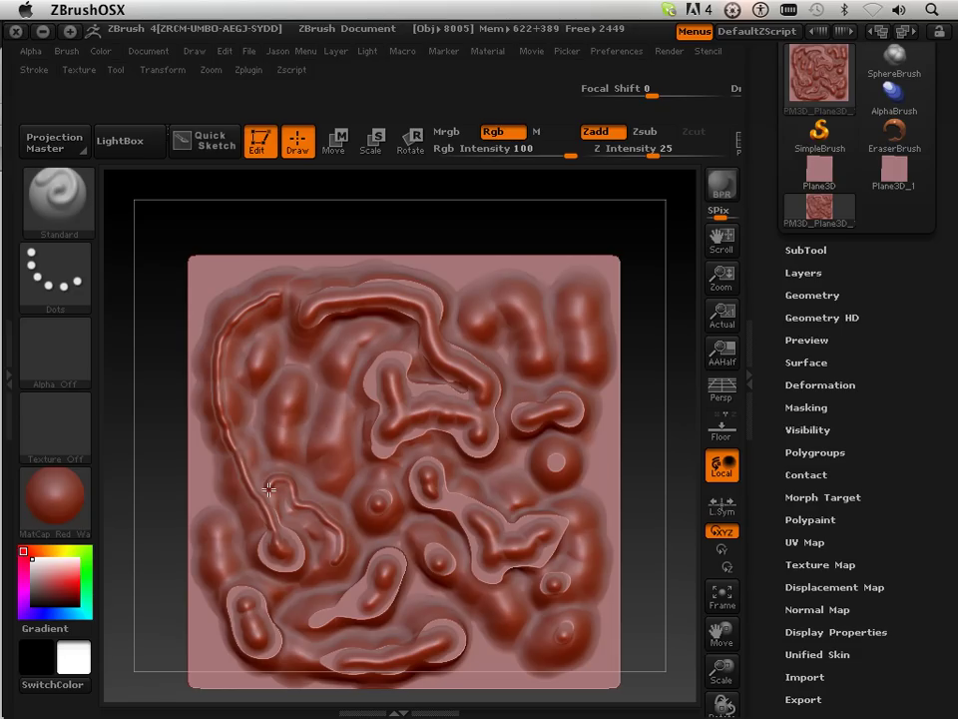
{"action": "mouse_move", "coordinate": [284, 447]}
{"action": "left_mouse_down"}
{"action": "mouse_move", "coordinate": [289, 385]}
{"action": "mouse_move", "coordinate": [349, 344]}
{"action": "left_mouse_up"}
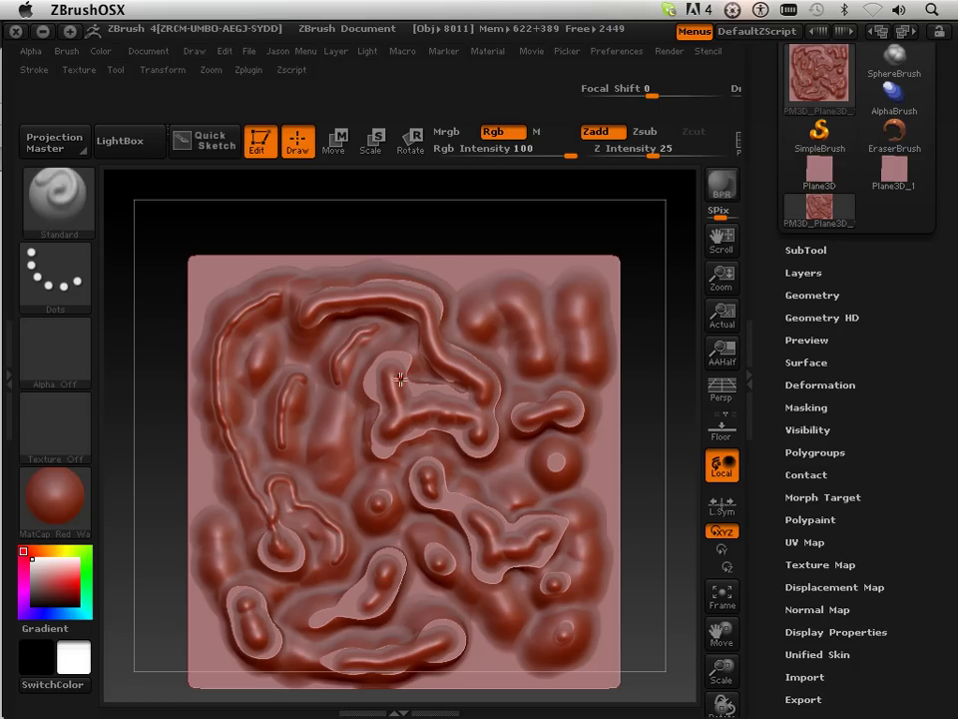
{"action": "mouse_move", "coordinate": [342, 404]}
{"action": "left_mouse_down"}
{"action": "mouse_move", "coordinate": [331, 450]}
{"action": "mouse_move", "coordinate": [341, 481]}
{"action": "left_mouse_up"}
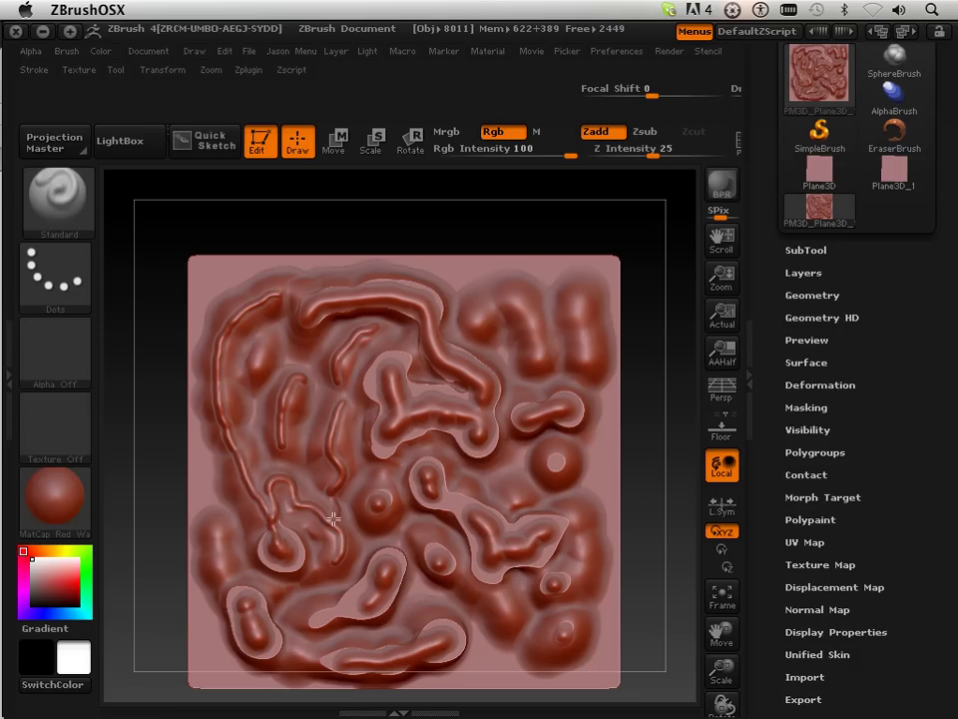
{"action": "mouse_move", "coordinate": [539, 364]}
{"action": "left_mouse_down"}
{"action": "mouse_move", "coordinate": [522, 306]}
{"action": "mouse_move", "coordinate": [495, 300]}
{"action": "mouse_move", "coordinate": [472, 320]}
{"action": "left_mouse_up"}
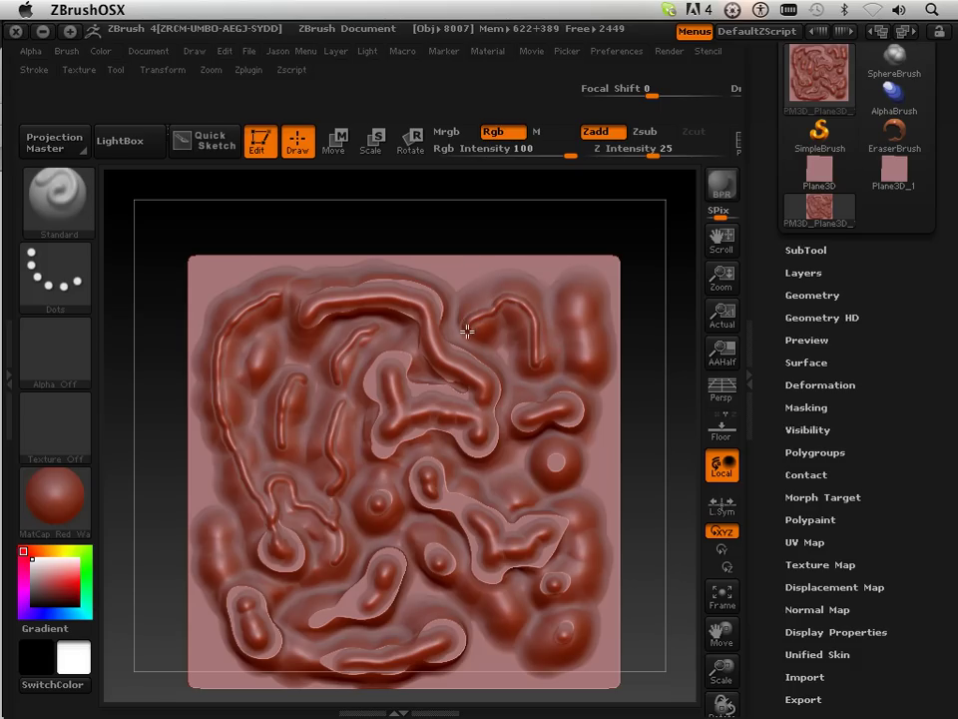
{"action": "left_click_drag", "start_coordinate": [593, 366], "coordinate": [585, 296]}
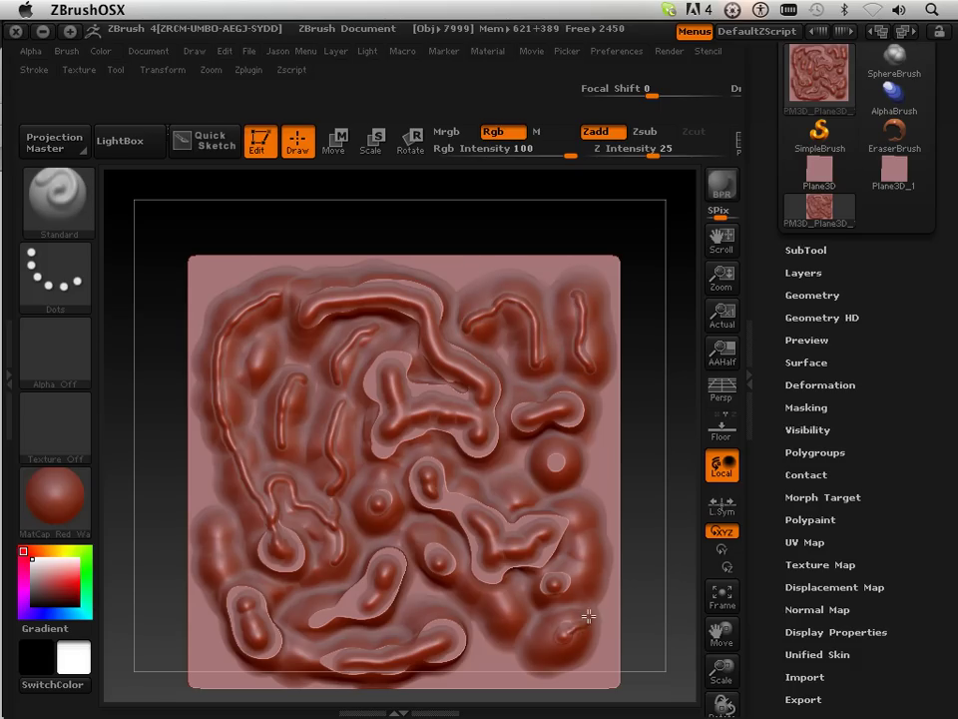
{"action": "left_click_drag", "start_coordinate": [588, 617], "coordinate": [557, 628]}
{"action": "mouse_move", "coordinate": [497, 596]}
{"action": "left_mouse_down"}
{"action": "mouse_move", "coordinate": [460, 590]}
{"action": "mouse_move", "coordinate": [439, 560]}
{"action": "left_mouse_up"}
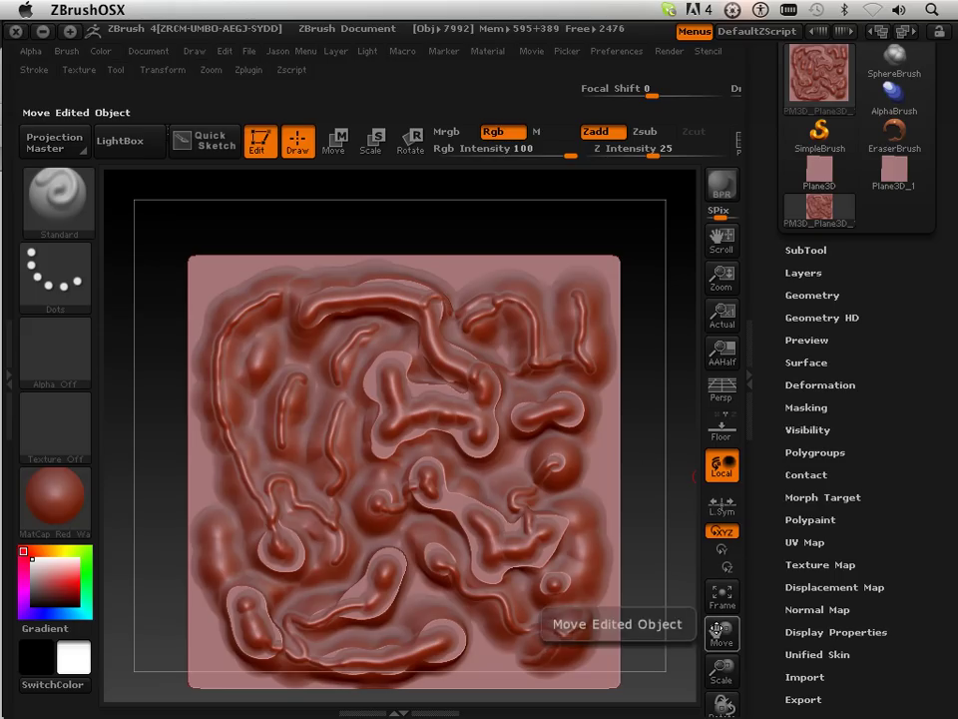
{"action": "mouse_move", "coordinate": [715, 621]}
{"action": "left_mouse_down"}
{"action": "mouse_move", "coordinate": [712, 630]}
{"action": "mouse_move", "coordinate": [681, 582]}
{"action": "left_mouse_up"}
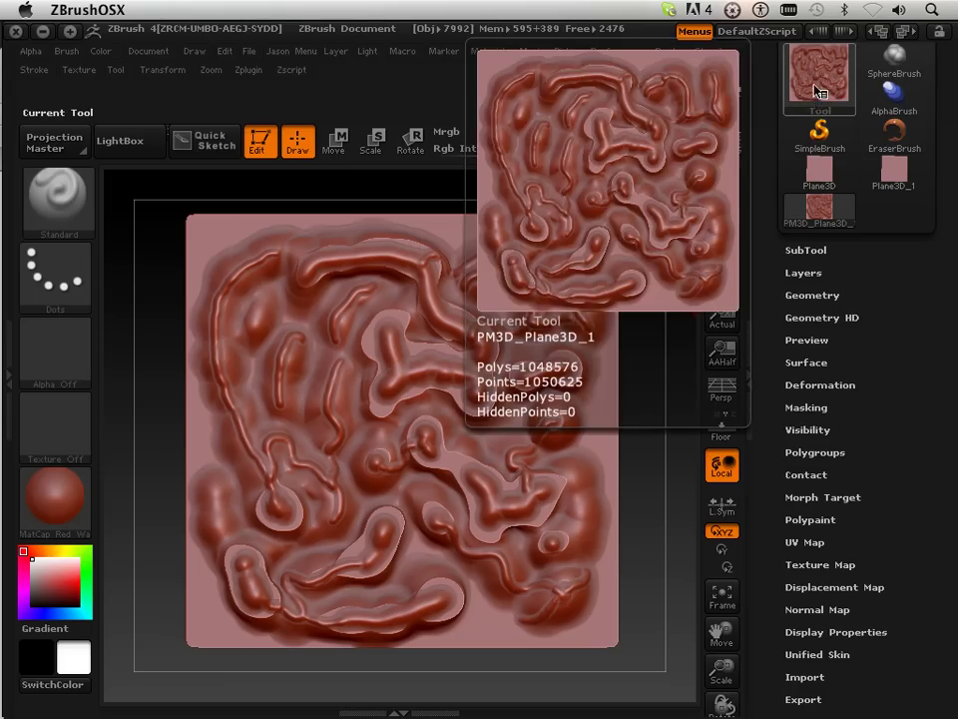
{"action": "left_click", "coordinate": [819, 78]}
{"action": "mouse_move", "coordinate": [496, 315]}
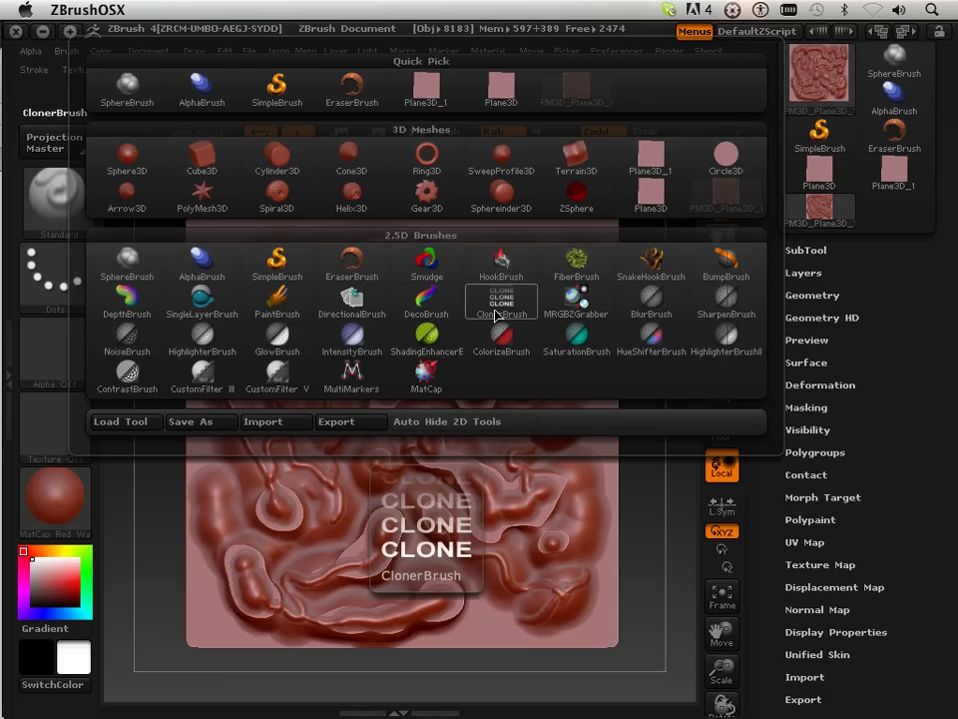
{"action": "mouse_move", "coordinate": [457, 347]}
{"action": "mouse_move", "coordinate": [567, 312]}
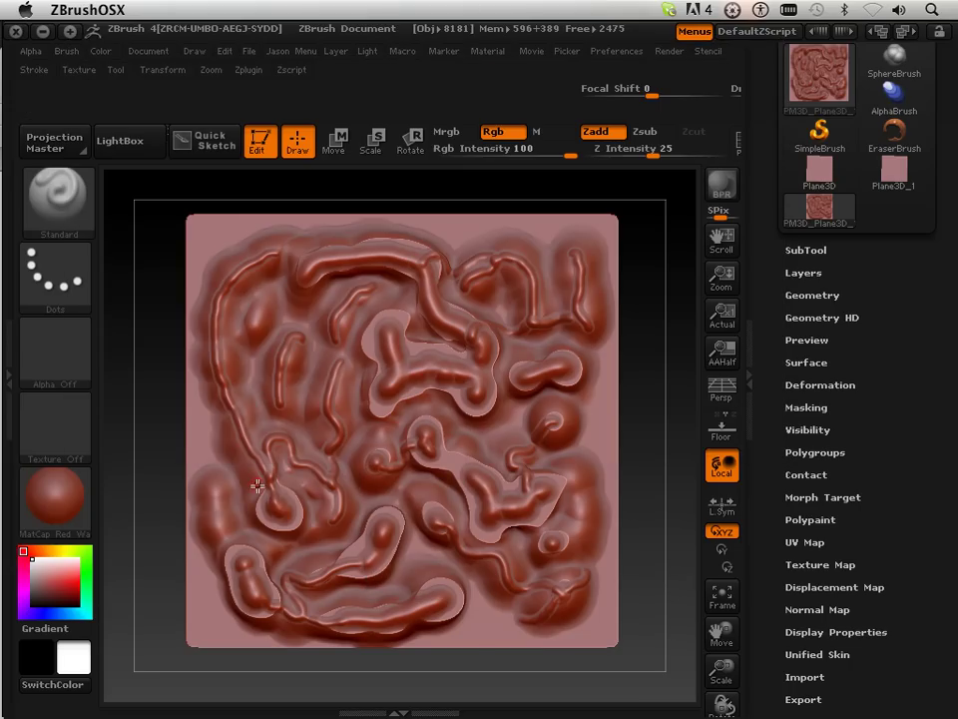
- Create a new empty document to replace the current one
{"action": "left_click", "coordinate": [151, 52]}
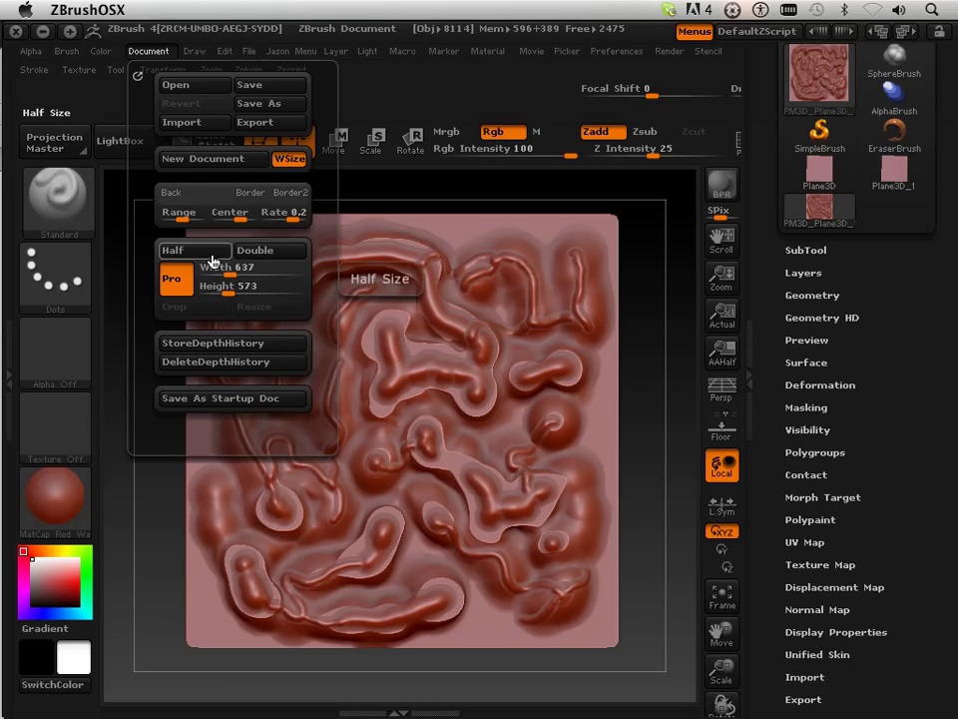
{"action": "left_click", "coordinate": [199, 159]}
{"action": "left_click", "coordinate": [396, 241]}
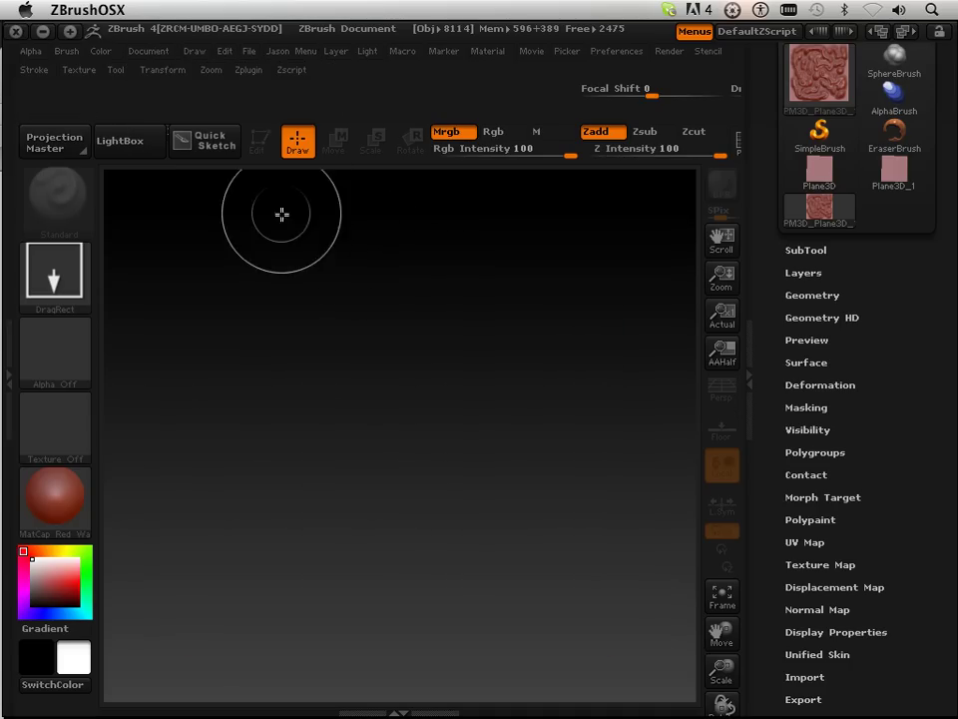
- Turn off the document's proportion lock and resize it to a width of 1024 and a height of 1024
{"action": "left_click", "coordinate": [147, 51]}
{"action": "left_click", "coordinate": [217, 288]}
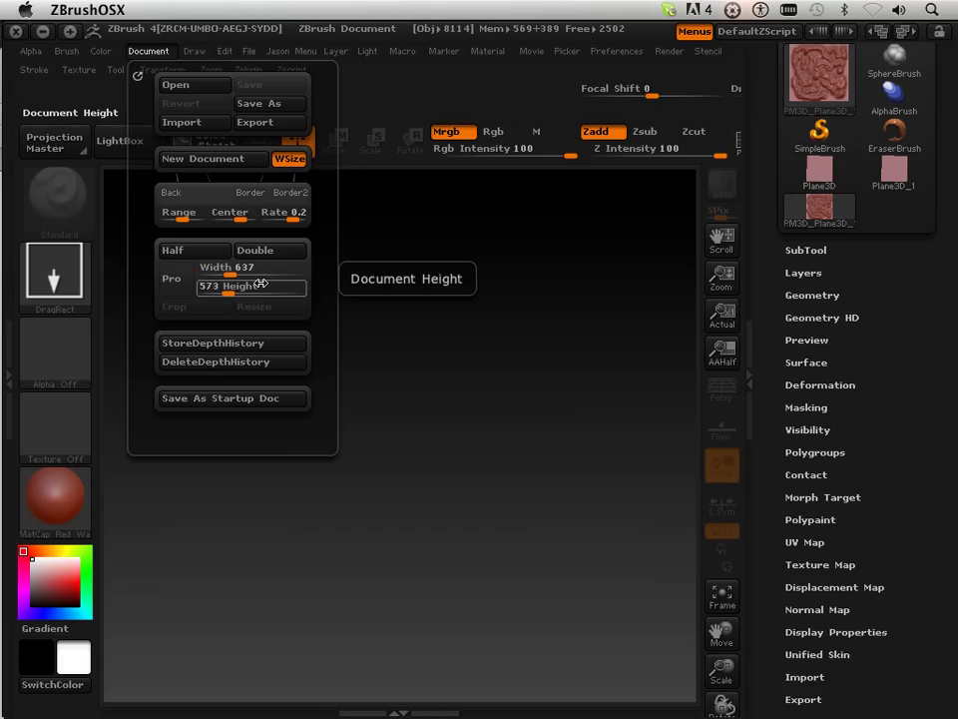
{"action": "left_click", "coordinate": [257, 275]}
{"action": "type", "text": "1024"}
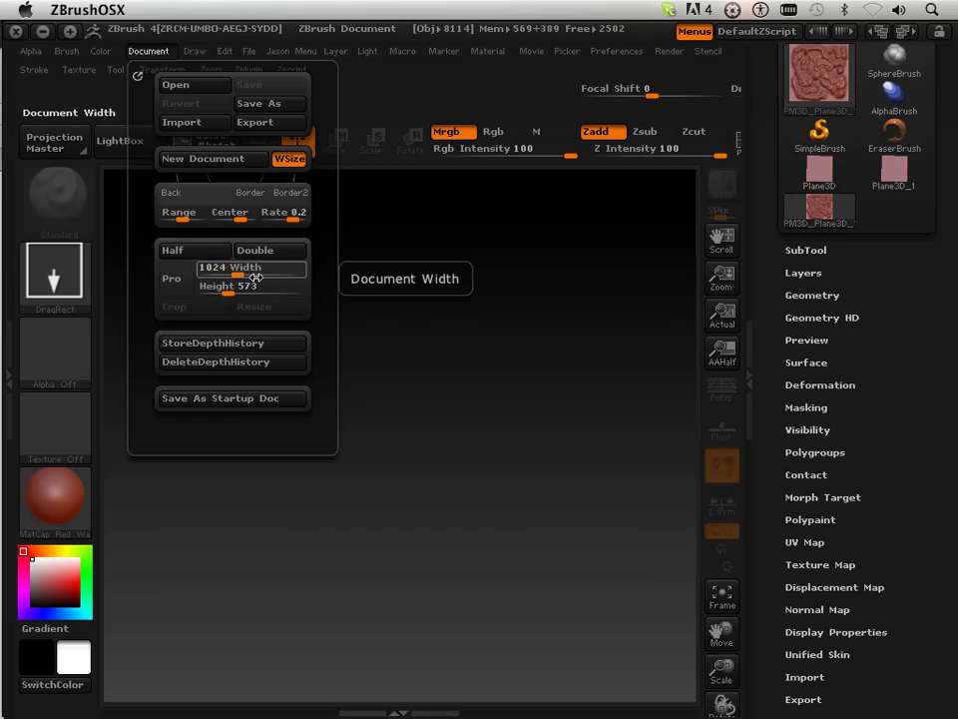
{"action": "key", "text": "Tab"}
{"action": "type", "text": "1024"}
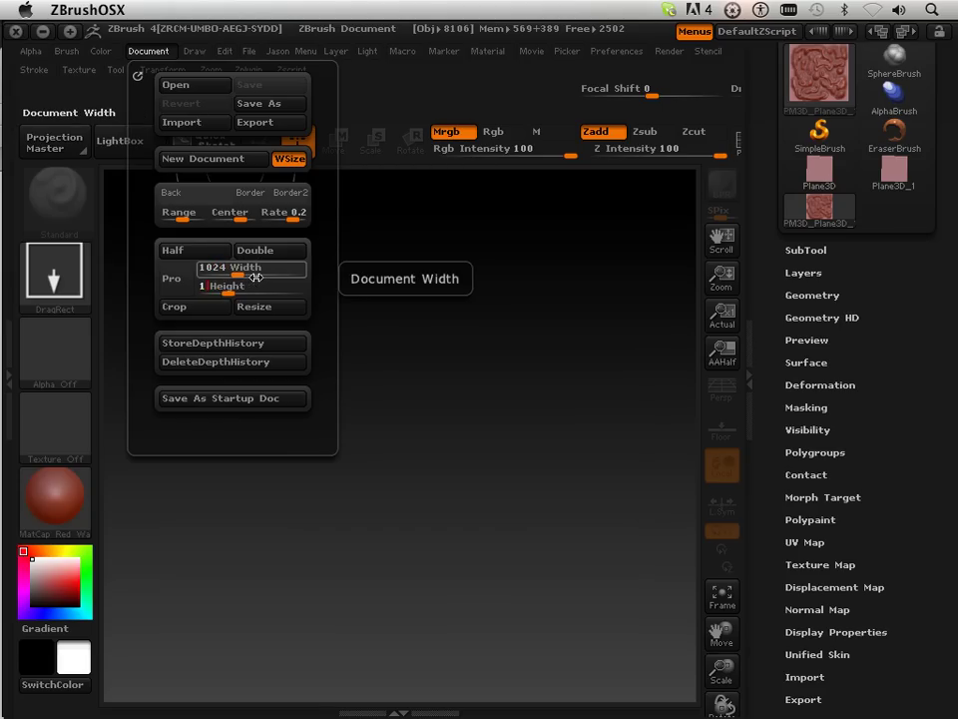
{"action": "key", "text": "Return"}
{"action": "left_click", "coordinate": [150, 52]}
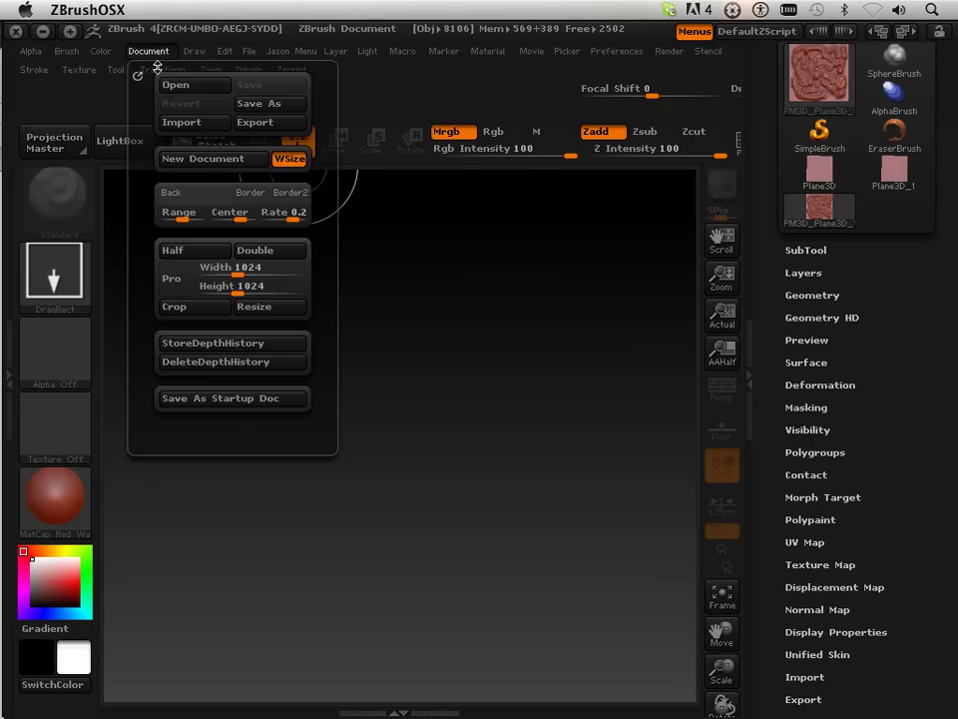
{"action": "left_click", "coordinate": [254, 307]}
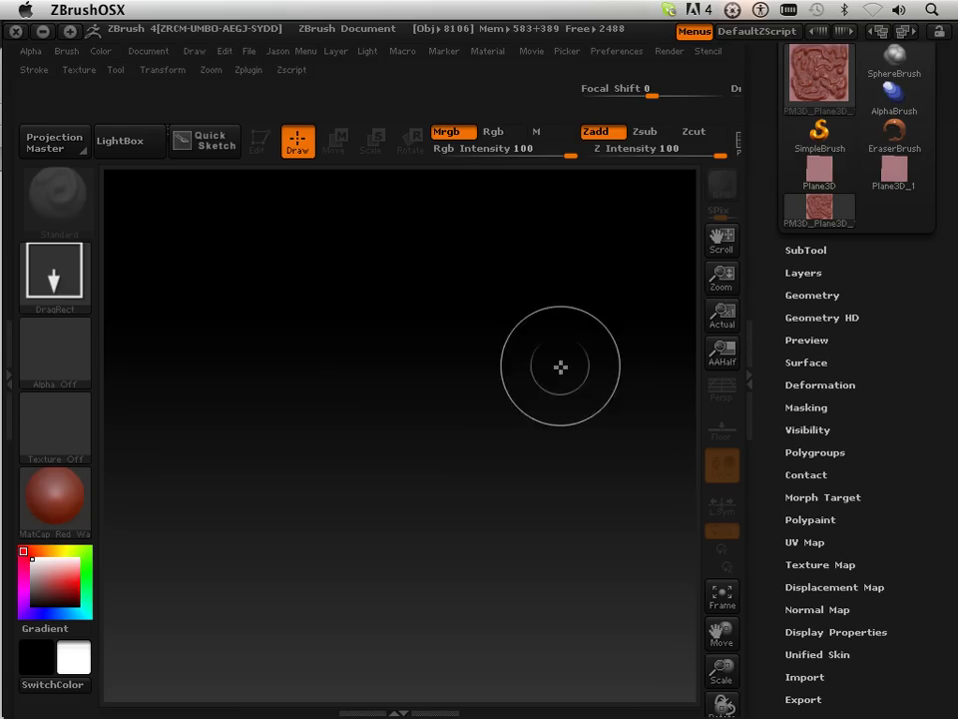
{"action": "left_click_drag", "start_coordinate": [725, 285], "coordinate": [715, 159]}
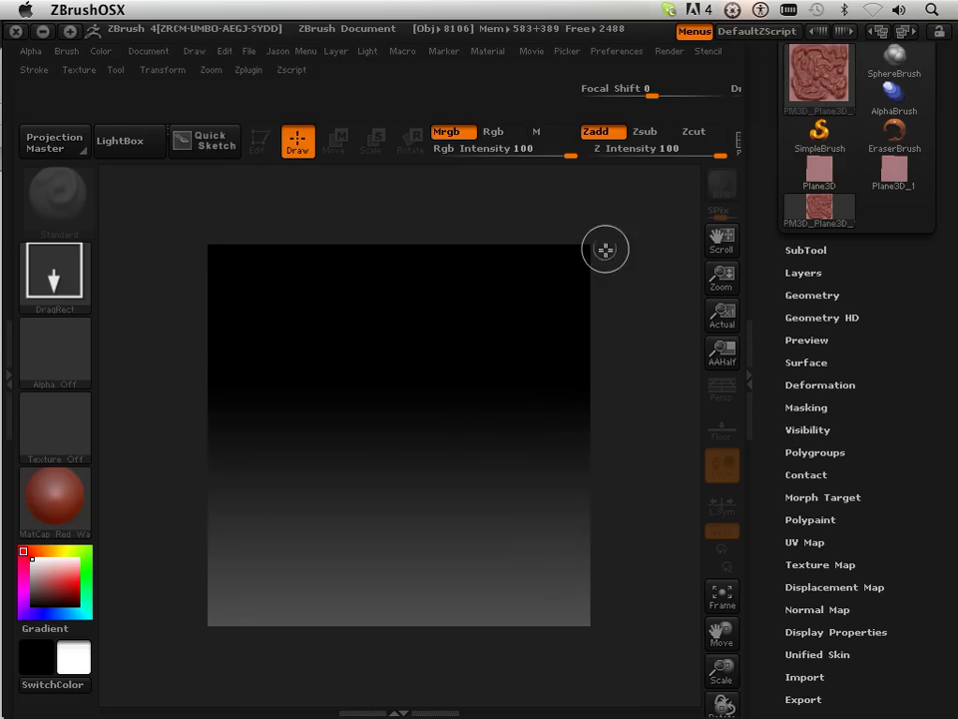
- Draw the sculpted plane large on the square canvas and move it until it is centred in the document
{"action": "mouse_move", "coordinate": [410, 410]}
{"action": "left_mouse_down"}
{"action": "mouse_move", "coordinate": [415, 700]}
{"action": "mouse_move", "coordinate": [410, 648]}
{"action": "left_mouse_up"}
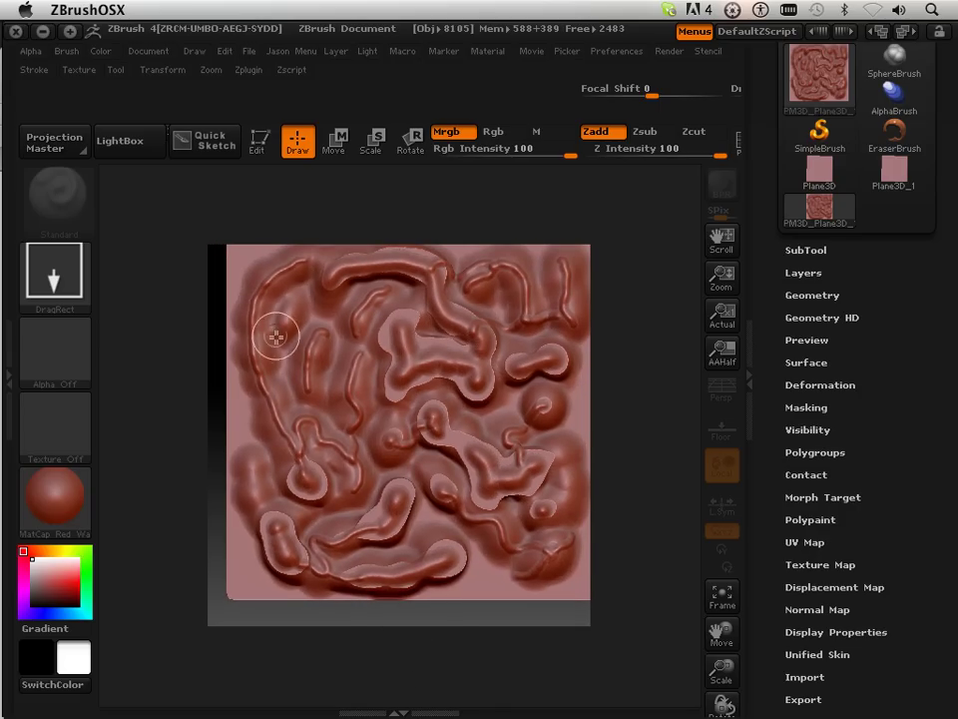
{"action": "left_click", "coordinate": [333, 147]}
{"action": "left_click_drag", "start_coordinate": [410, 332], "coordinate": [410, 353]}
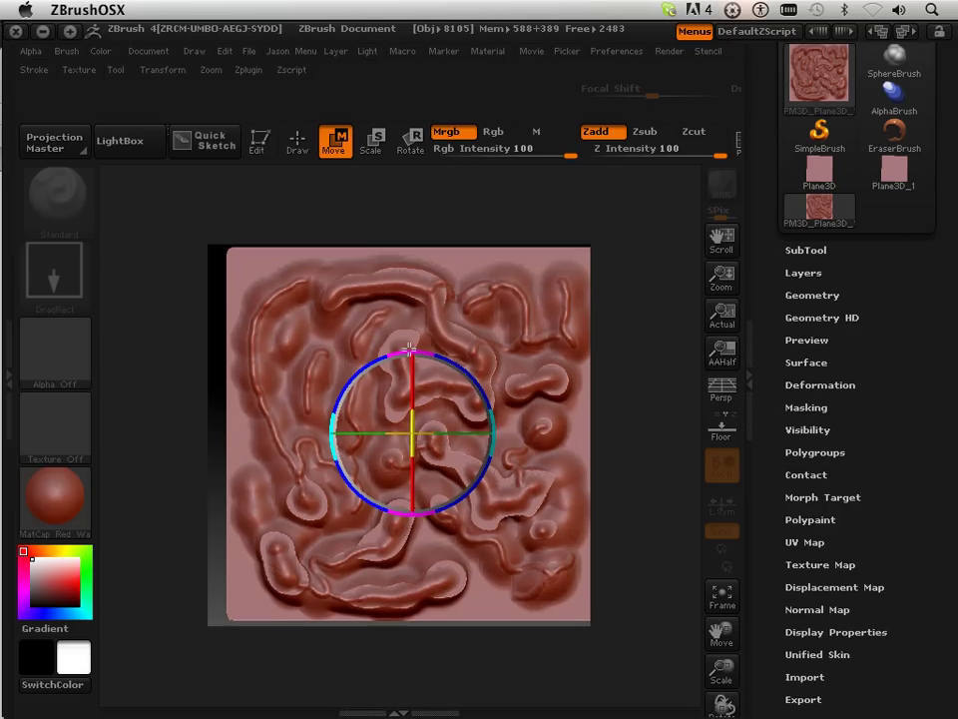
{"action": "left_click_drag", "start_coordinate": [493, 431], "coordinate": [477, 439]}
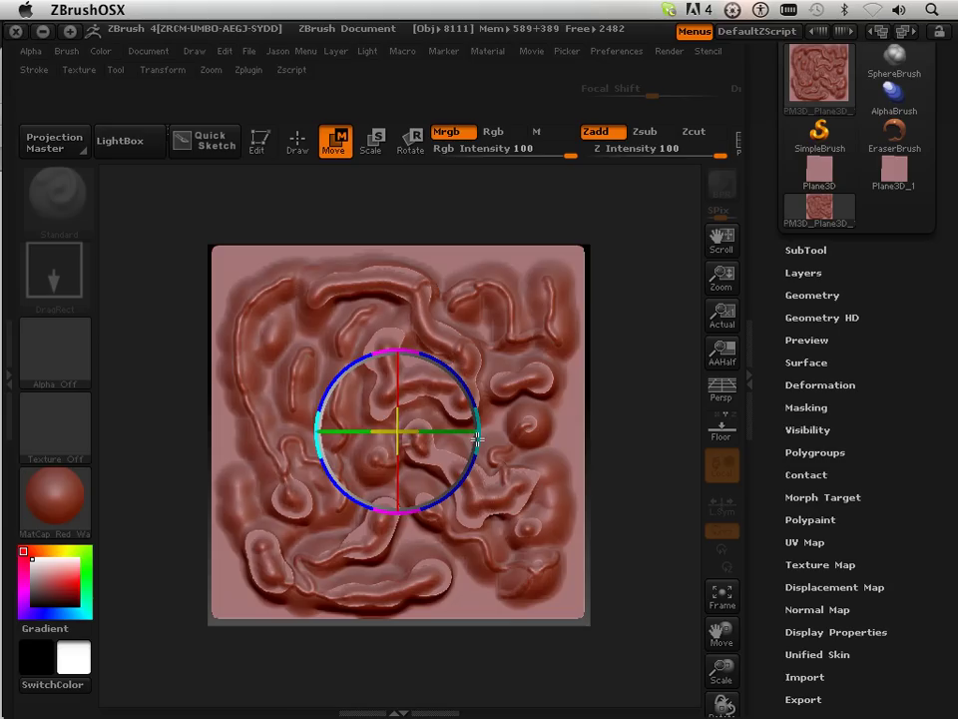
{"action": "left_click", "coordinate": [297, 142]}
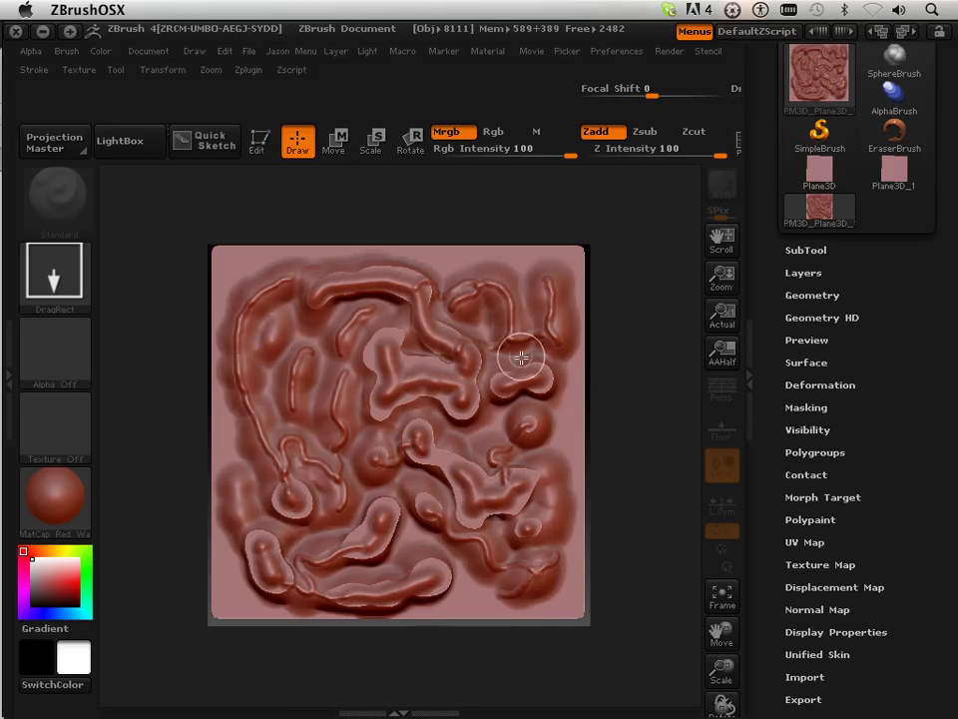
- Make the sculpted plane editable and scale it up until it covers the whole square canvas
{"action": "left_click", "coordinate": [258, 139]}
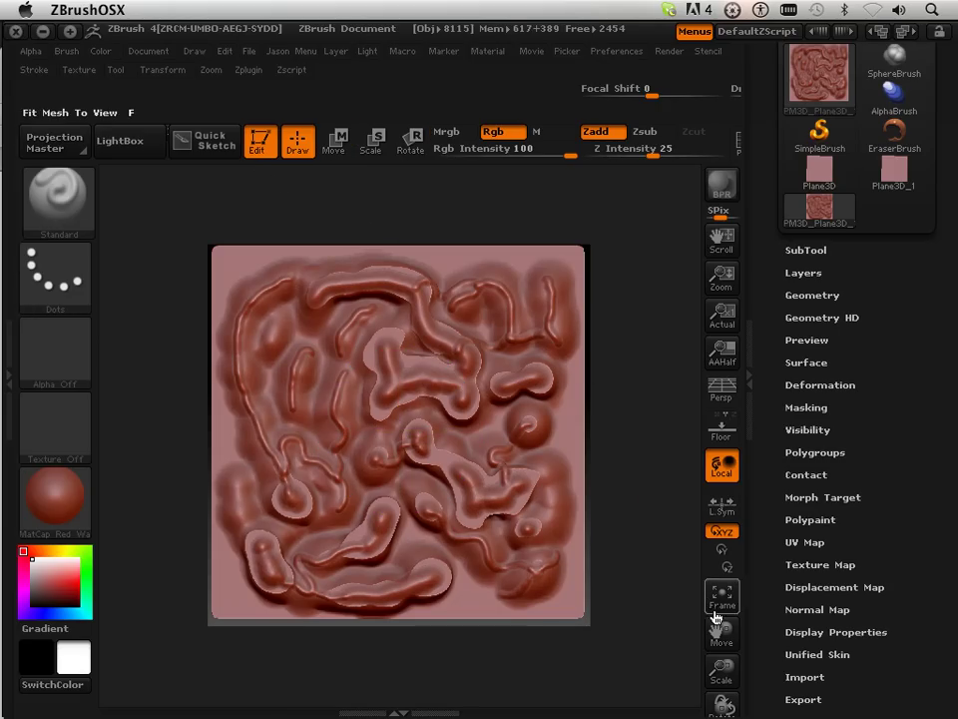
{"action": "left_click_drag", "start_coordinate": [721, 662], "coordinate": [723, 671]}
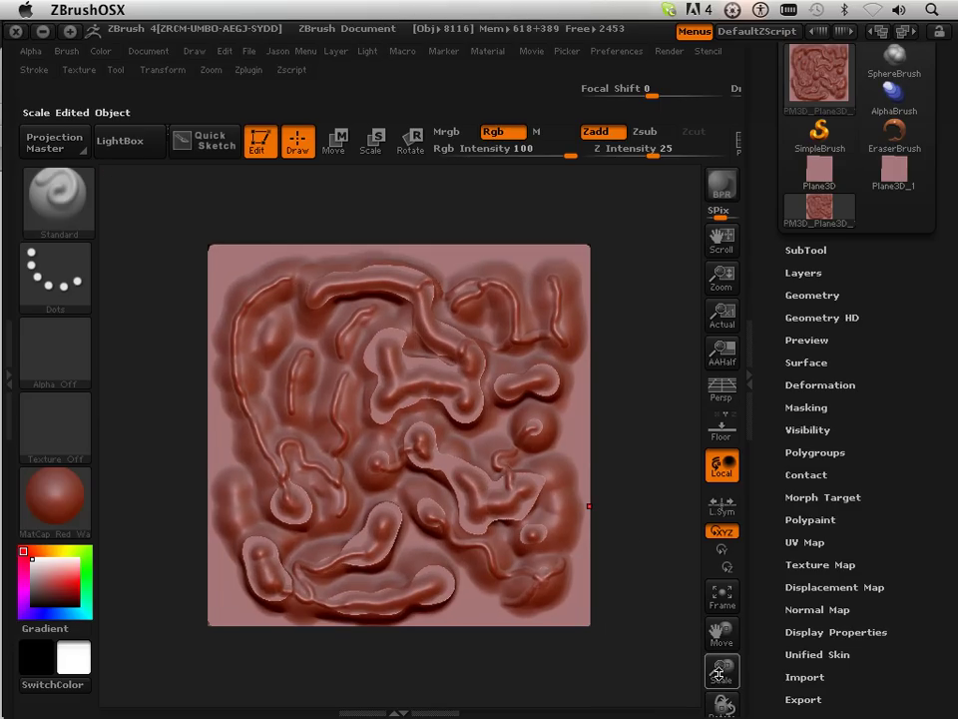
{"action": "left_click_drag", "start_coordinate": [722, 670], "coordinate": [722, 673]}
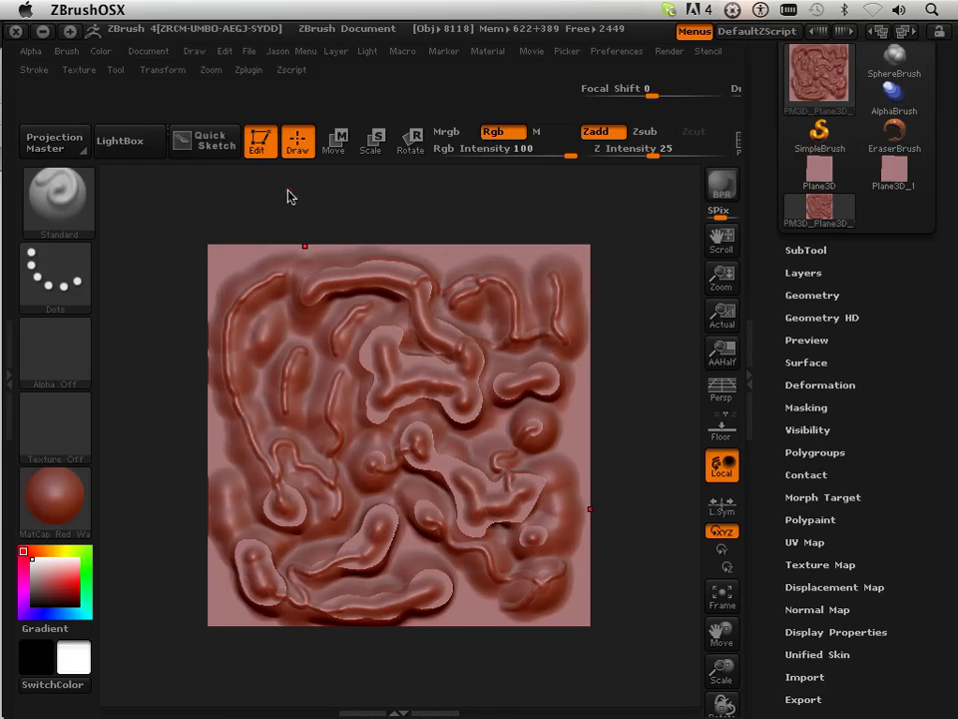
- Fine-adjust the enlarged plane's position horizontally and vertically so the sculpt is centred on the canvas, and return to Edit mode
{"action": "left_click", "coordinate": [257, 141]}
{"action": "left_click", "coordinate": [333, 139]}
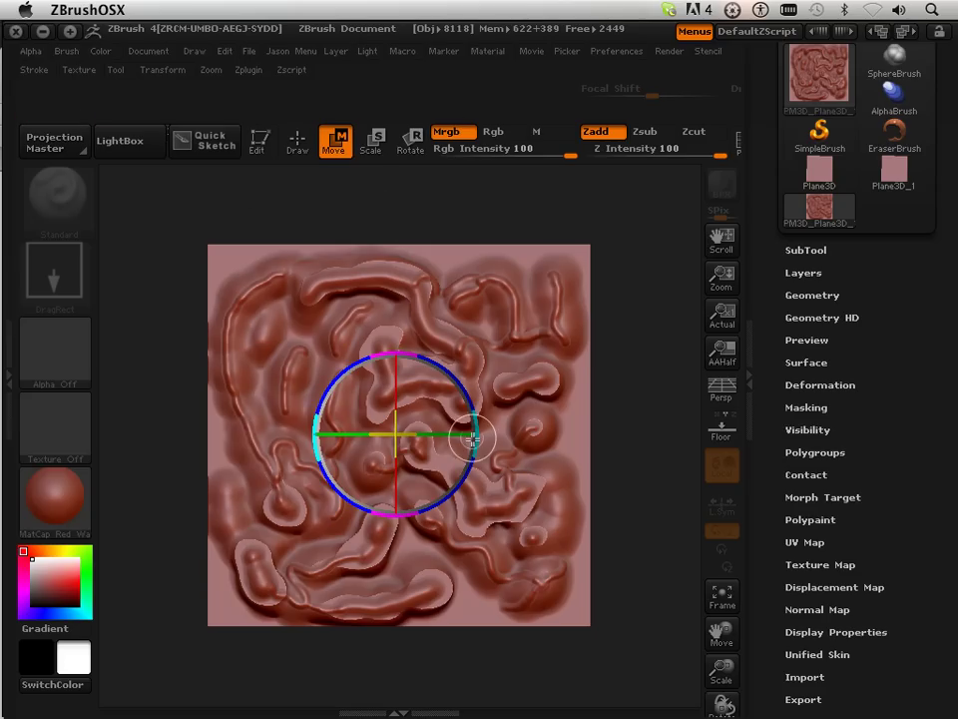
{"action": "left_click_drag", "start_coordinate": [474, 436], "coordinate": [477, 437]}
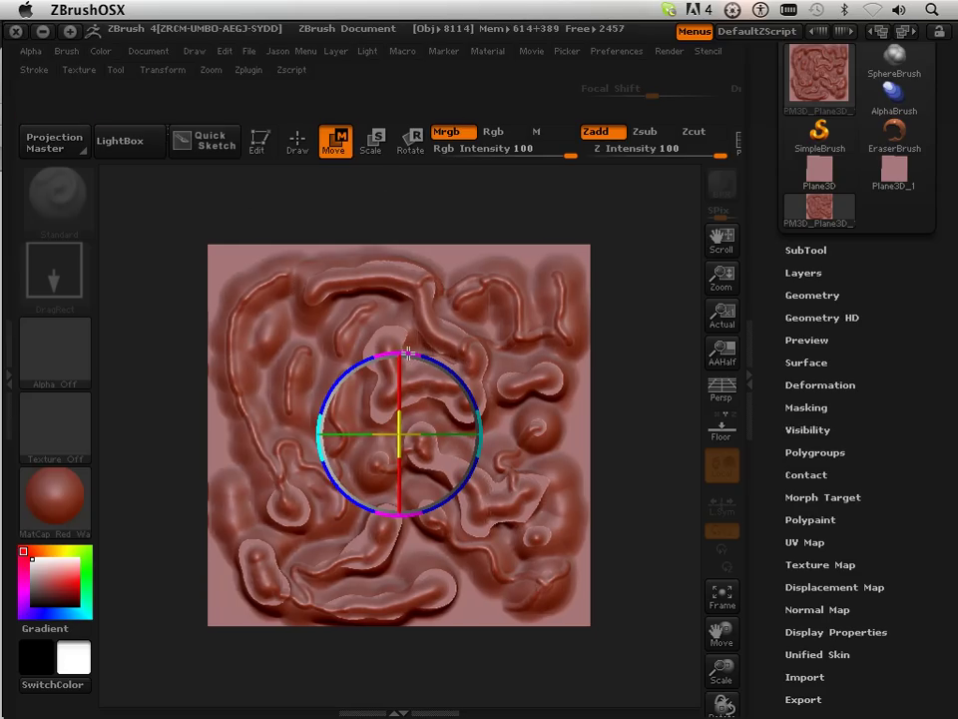
{"action": "left_click_drag", "start_coordinate": [407, 353], "coordinate": [407, 349]}
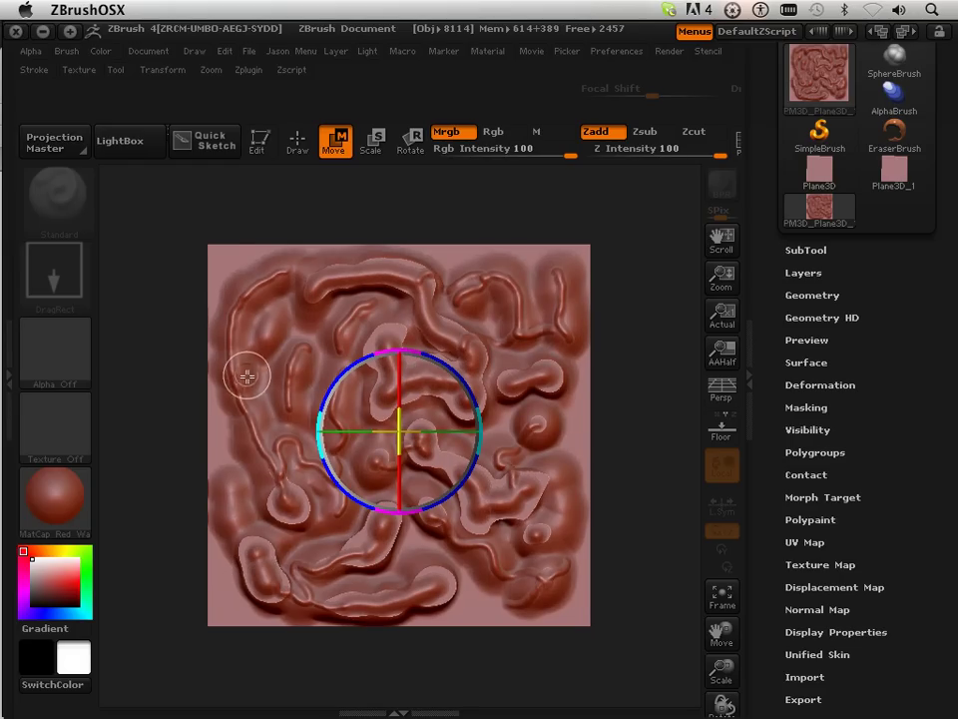
{"action": "left_click", "coordinate": [260, 141]}
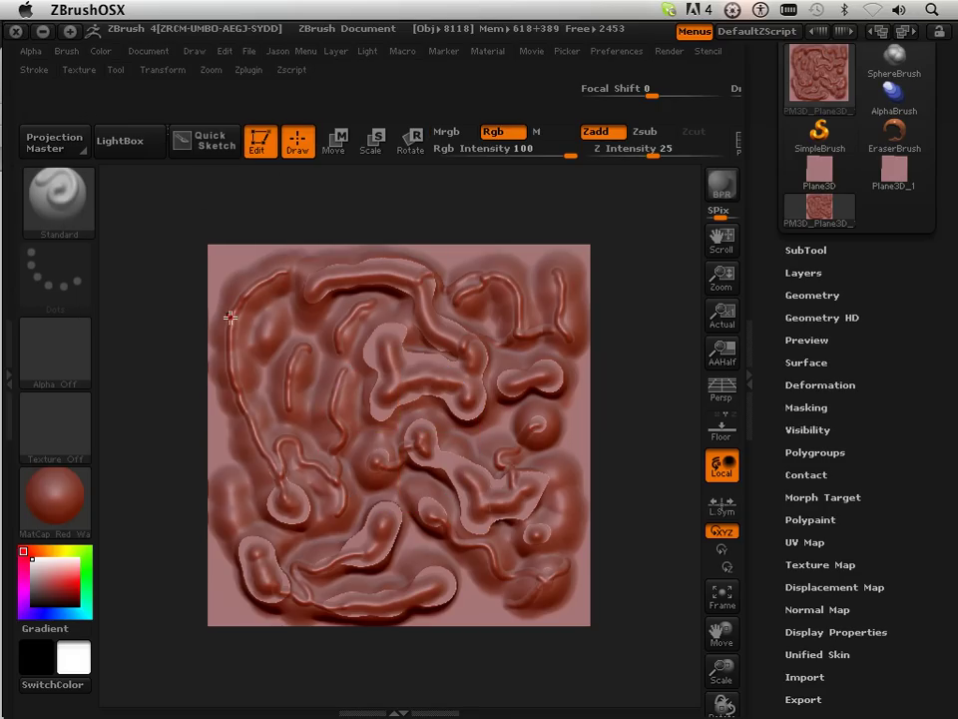
- Capture the document's depth as a new alpha with GrabDoc
{"action": "left_click", "coordinate": [31, 52]}
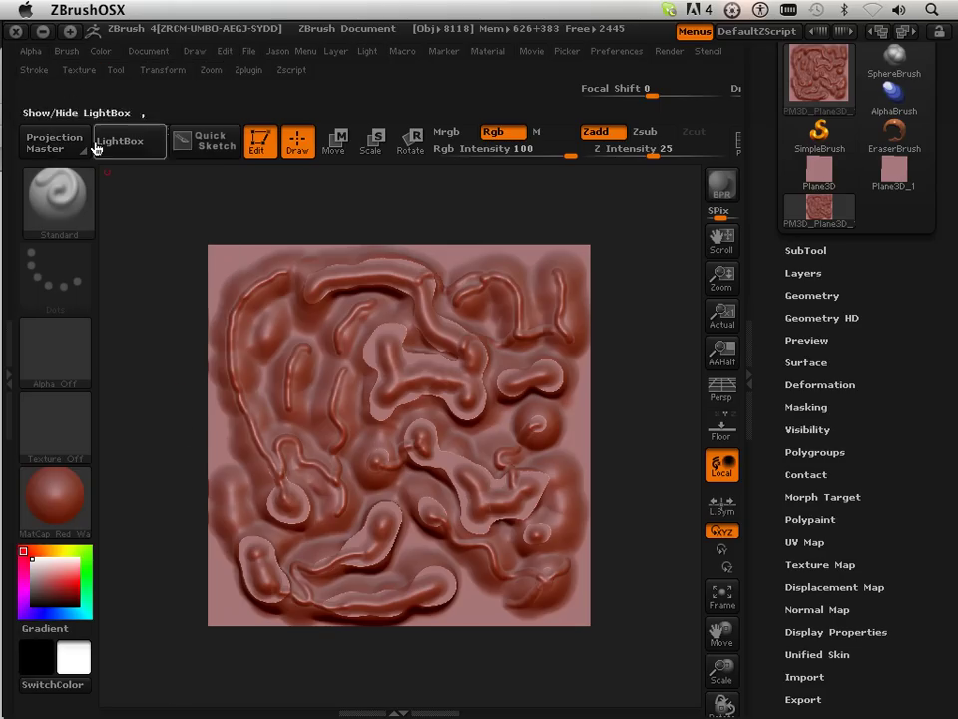
{"action": "left_click", "coordinate": [31, 51]}
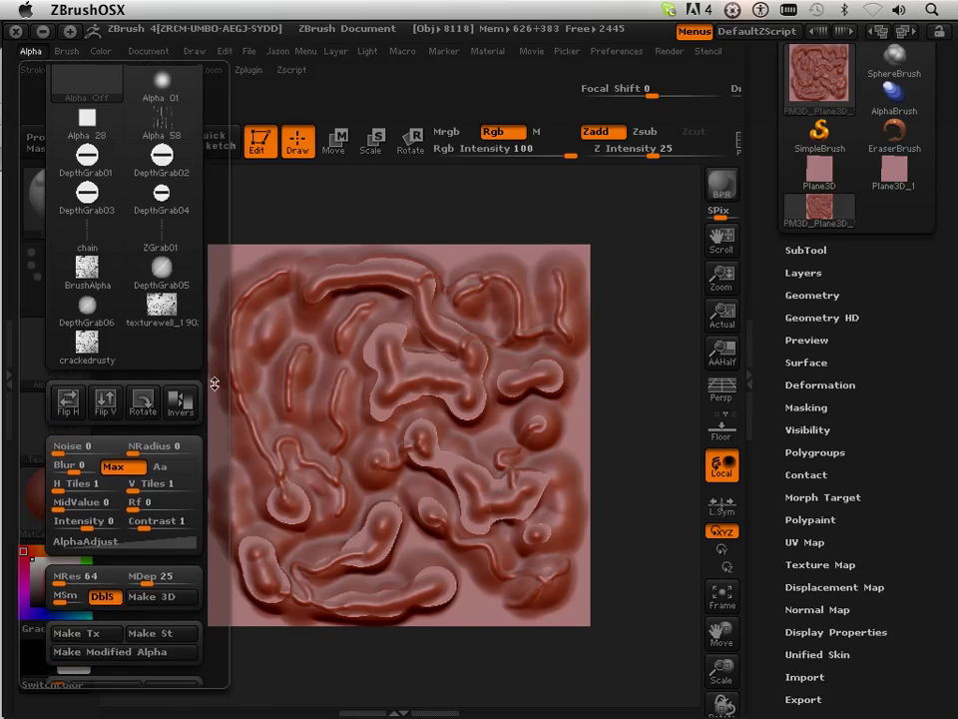
{"action": "left_click", "coordinate": [171, 489]}
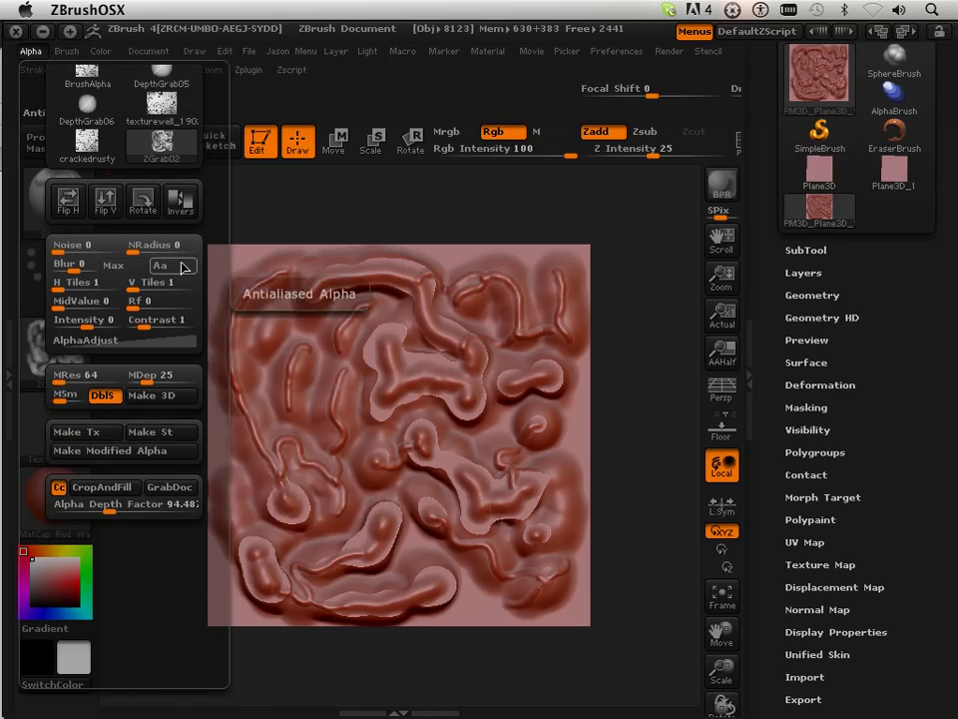
{"action": "mouse_move", "coordinate": [168, 156]}
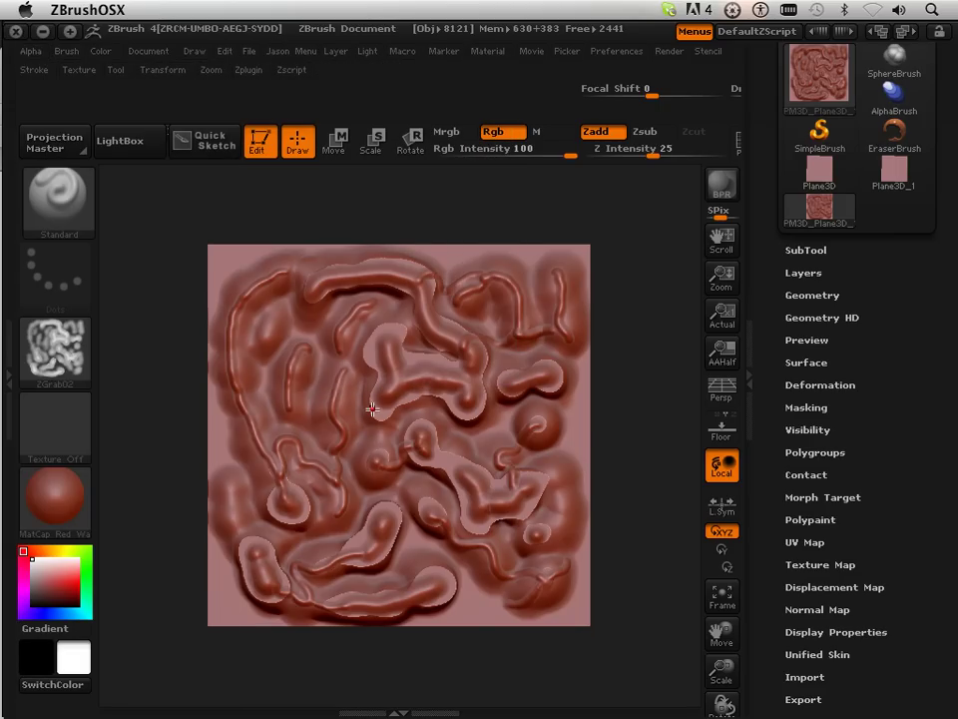
- Fully initialize ZBrush and create a fresh plane from the custom popup menu
{"action": "key", "text": "space"}
{"action": "left_click", "coordinate": [349, 488]}
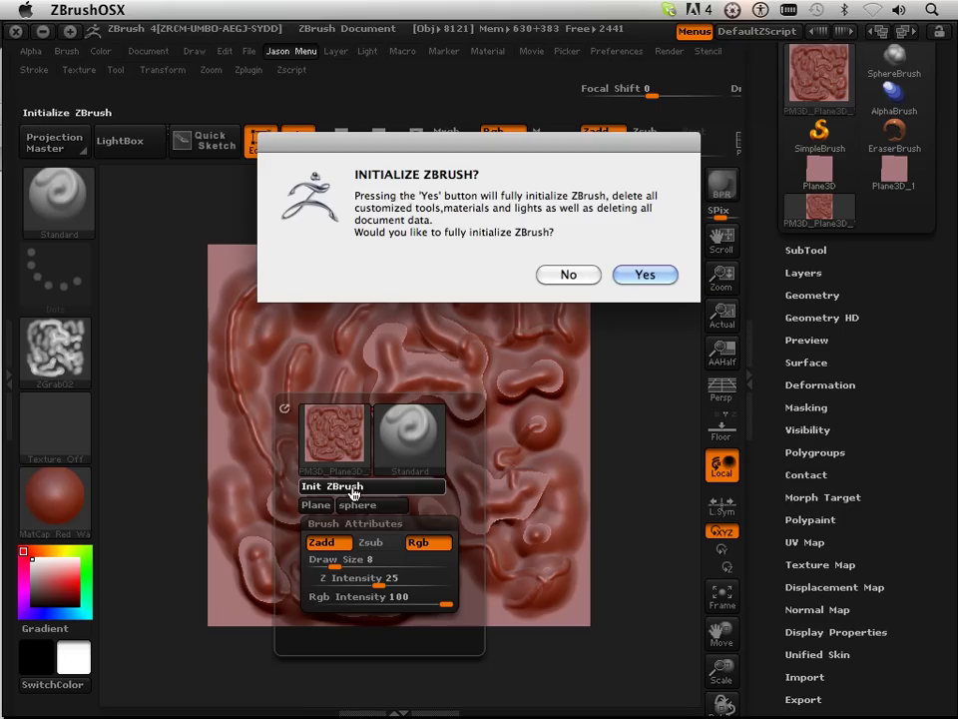
{"action": "left_click", "coordinate": [640, 274]}
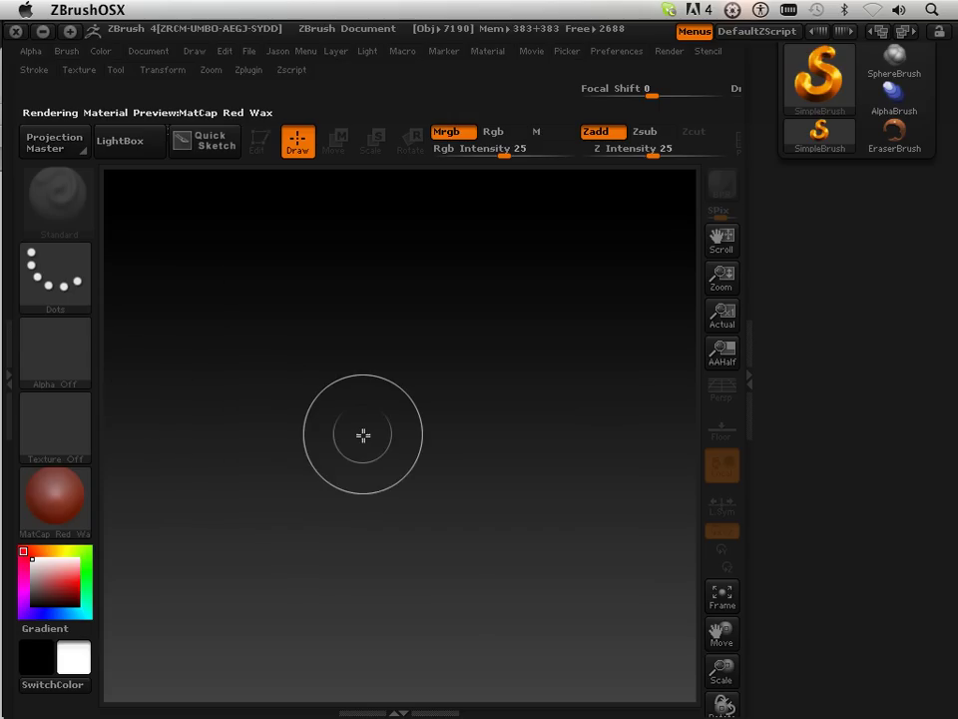
{"action": "key", "text": "space"}
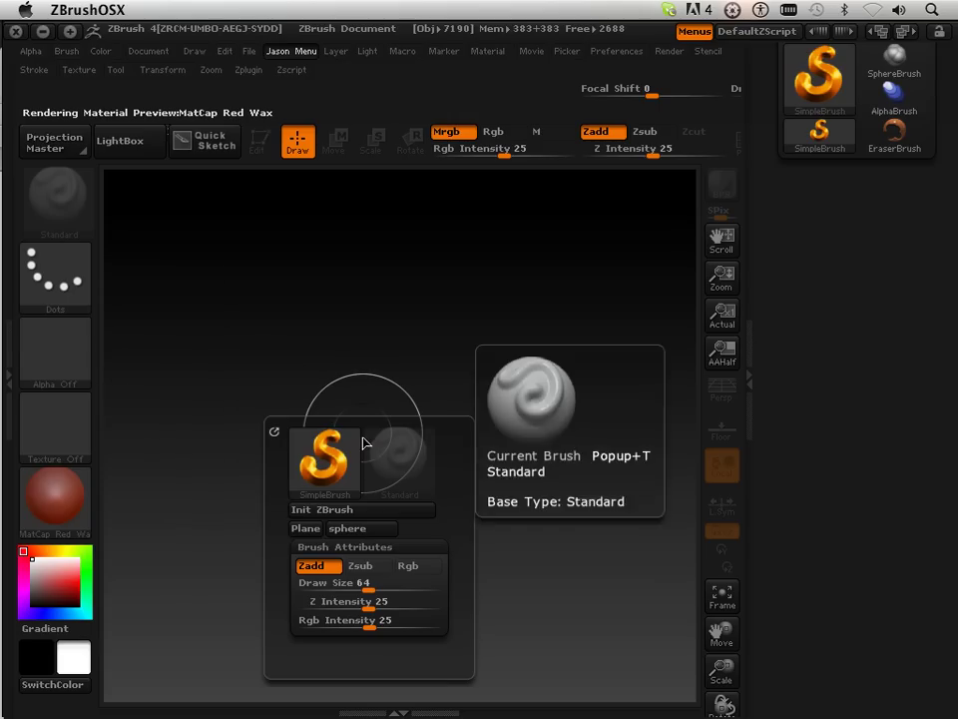
{"action": "left_click", "coordinate": [308, 528]}
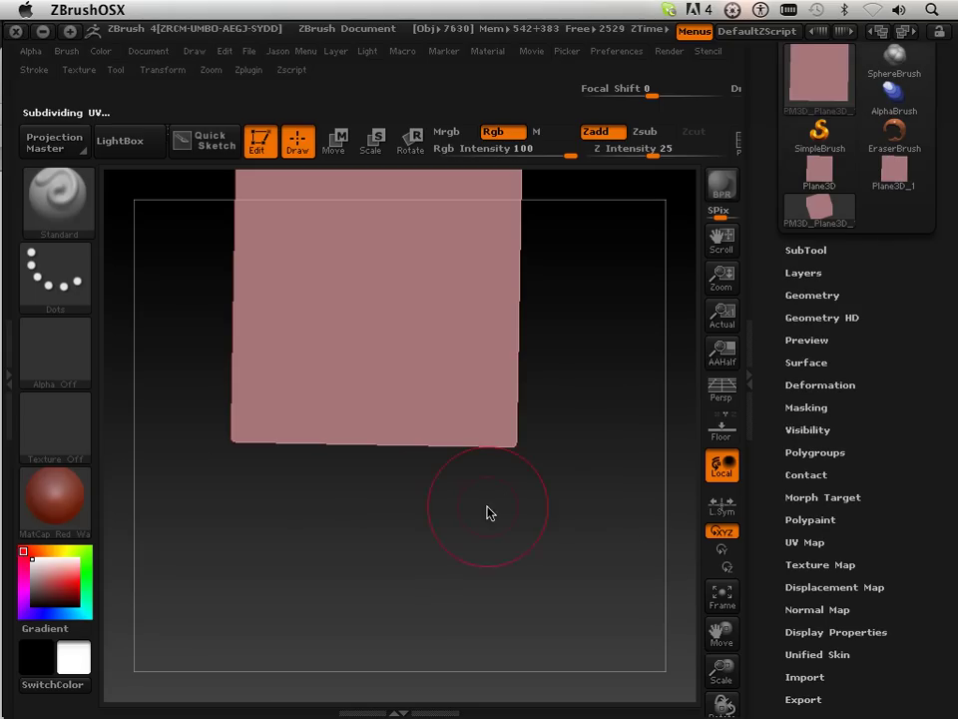
- Load the ZGrab02 alpha for the Standard brush, and centre and enlarge the plane in the view
{"action": "left_click", "coordinate": [54, 375]}
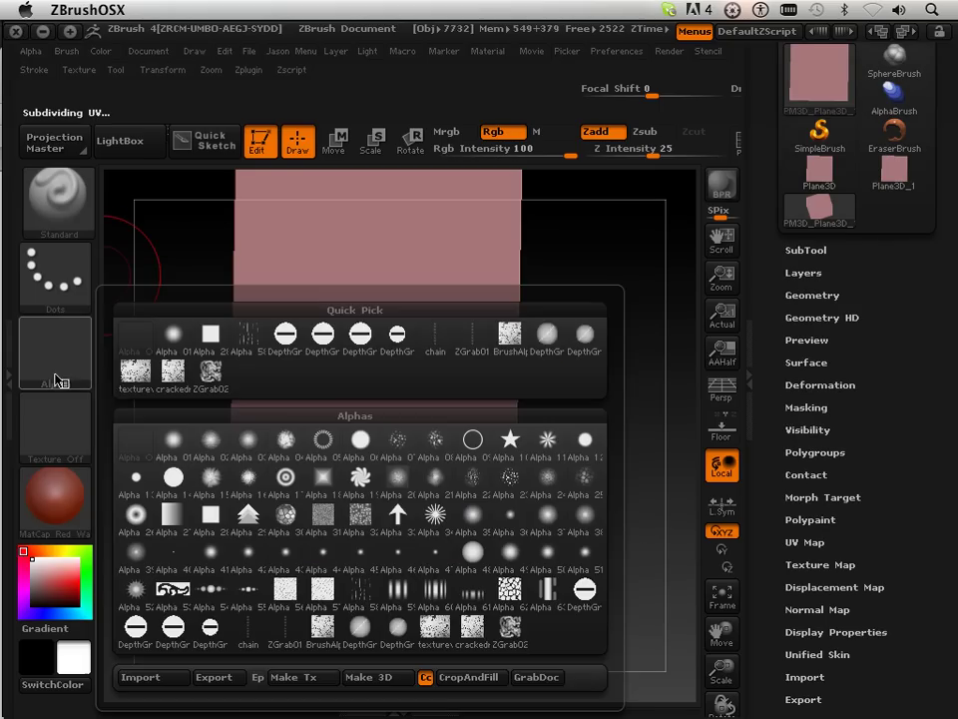
{"action": "left_click", "coordinate": [204, 378]}
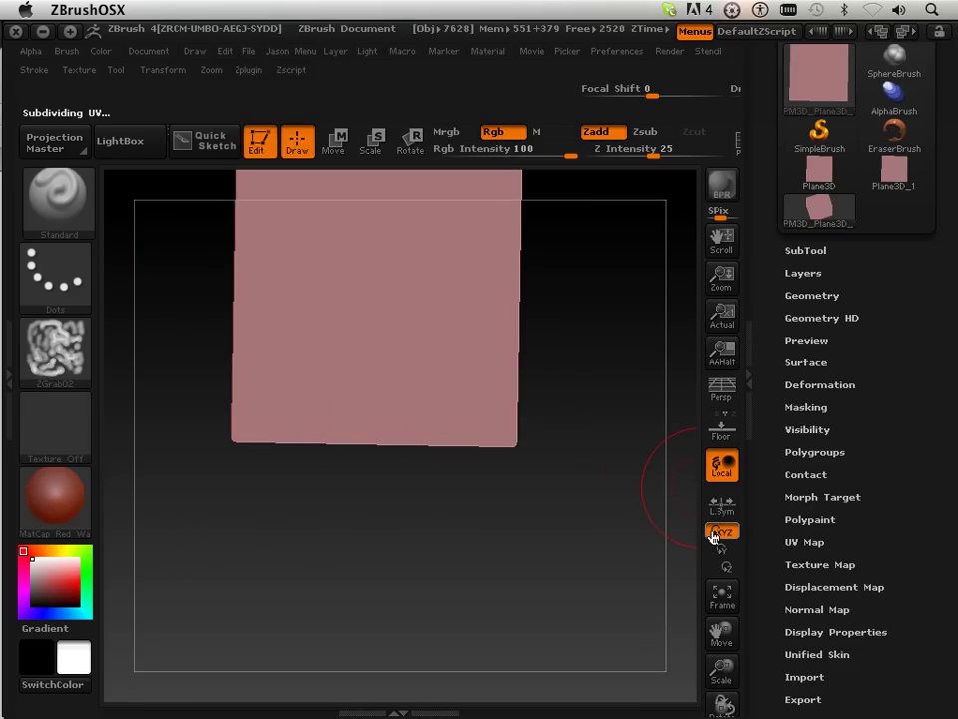
{"action": "left_click_drag", "start_coordinate": [724, 626], "coordinate": [728, 658]}
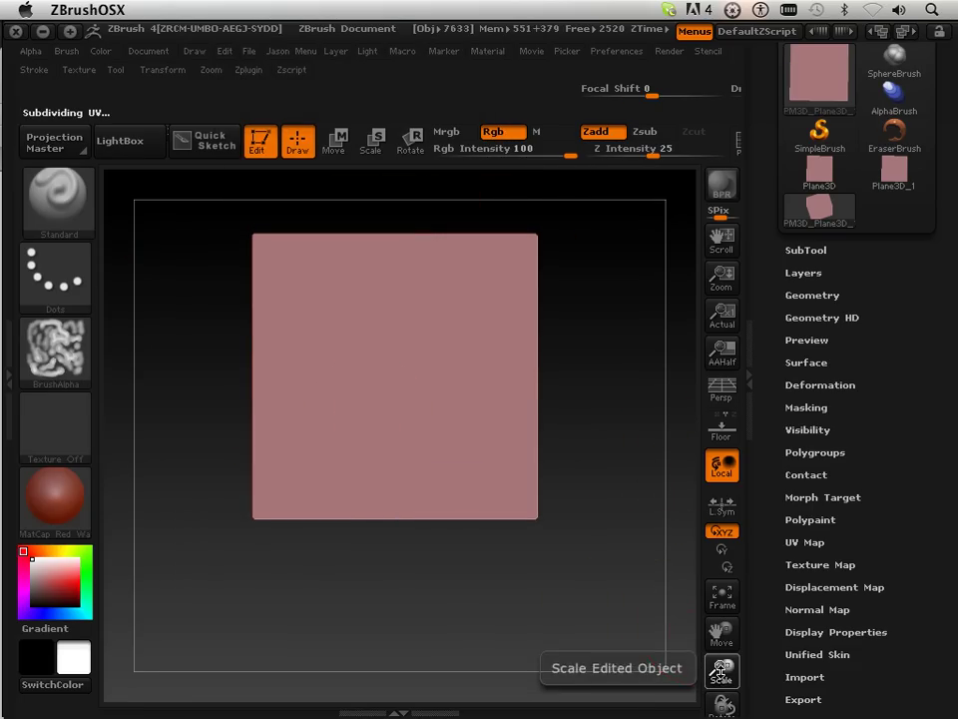
{"action": "left_click_drag", "start_coordinate": [716, 676], "coordinate": [721, 679]}
{"action": "left_click_drag", "start_coordinate": [721, 630], "coordinate": [719, 639]}
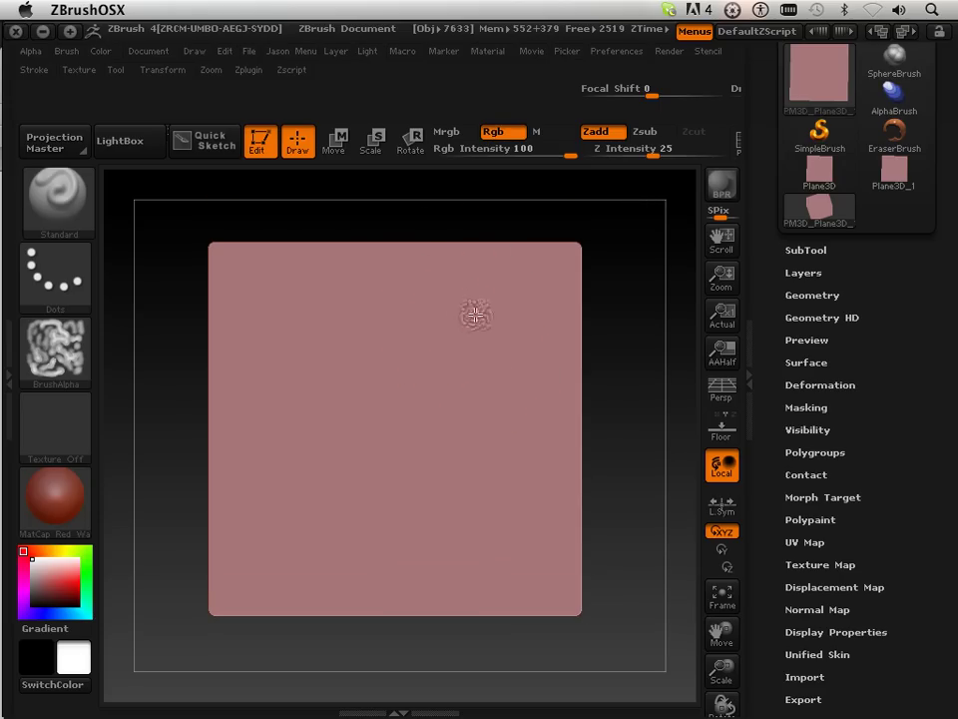
- Try the grabbed alpha on the plane with the Dots stroke, and change the brush stroke to DragRect
{"action": "mouse_move", "coordinate": [473, 312]}
{"action": "left_mouse_down"}
{"action": "mouse_move", "coordinate": [444, 320]}
{"action": "mouse_move", "coordinate": [444, 362]}
{"action": "mouse_move", "coordinate": [485, 397]}
{"action": "mouse_move", "coordinate": [399, 376]}
{"action": "mouse_move", "coordinate": [428, 467]}
{"action": "mouse_move", "coordinate": [387, 557]}
{"action": "mouse_move", "coordinate": [468, 580]}
{"action": "mouse_move", "coordinate": [548, 386]}
{"action": "mouse_move", "coordinate": [532, 294]}
{"action": "mouse_move", "coordinate": [481, 274]}
{"action": "mouse_move", "coordinate": [300, 313]}
{"action": "mouse_move", "coordinate": [236, 252]}
{"action": "mouse_move", "coordinate": [220, 290]}
{"action": "mouse_move", "coordinate": [298, 416]}
{"action": "mouse_move", "coordinate": [265, 440]}
{"action": "mouse_move", "coordinate": [275, 344]}
{"action": "mouse_move", "coordinate": [473, 317]}
{"action": "left_mouse_up"}
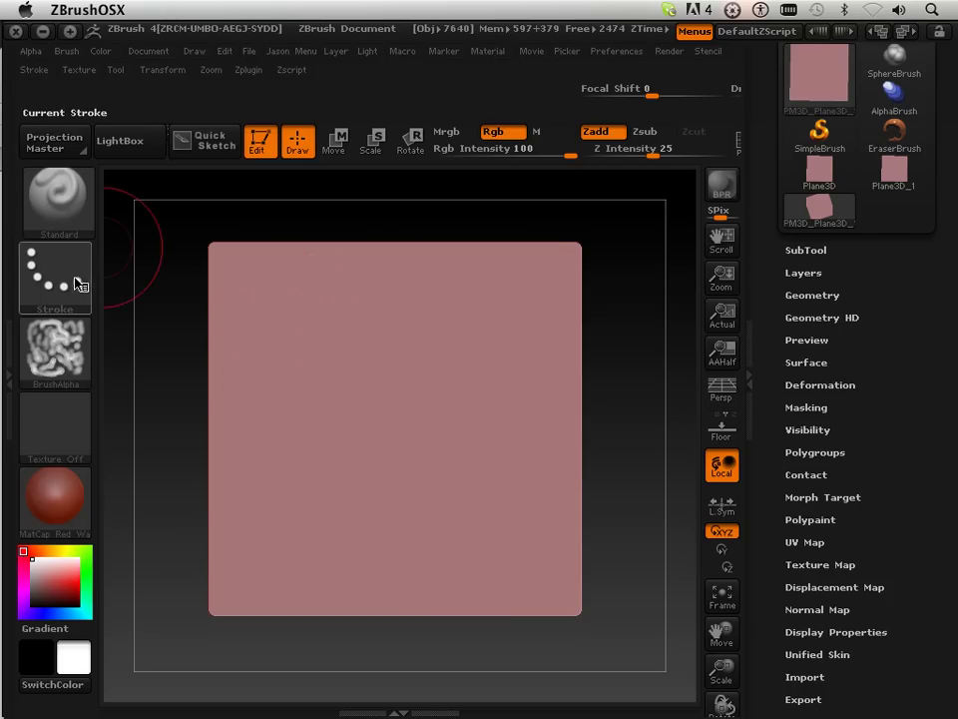
{"action": "left_click", "coordinate": [76, 280]}
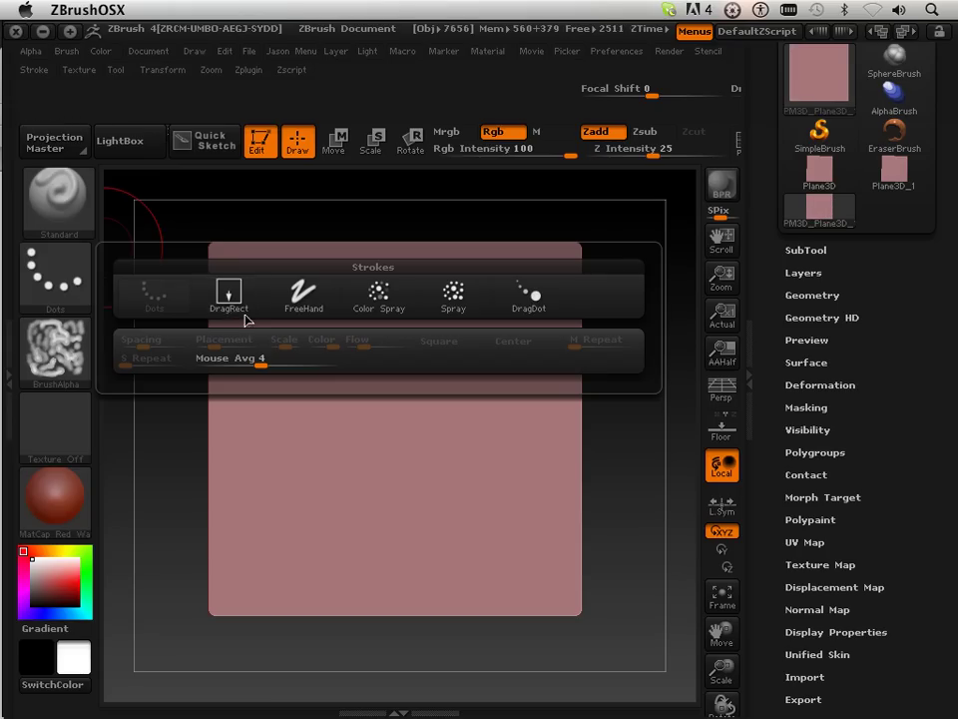
{"action": "left_click", "coordinate": [238, 305]}
- Try stamping the alpha near the plane's upper-left corner with DragRect, and undo the stamp
{"action": "left_click_drag", "start_coordinate": [313, 298], "coordinate": [315, 426]}
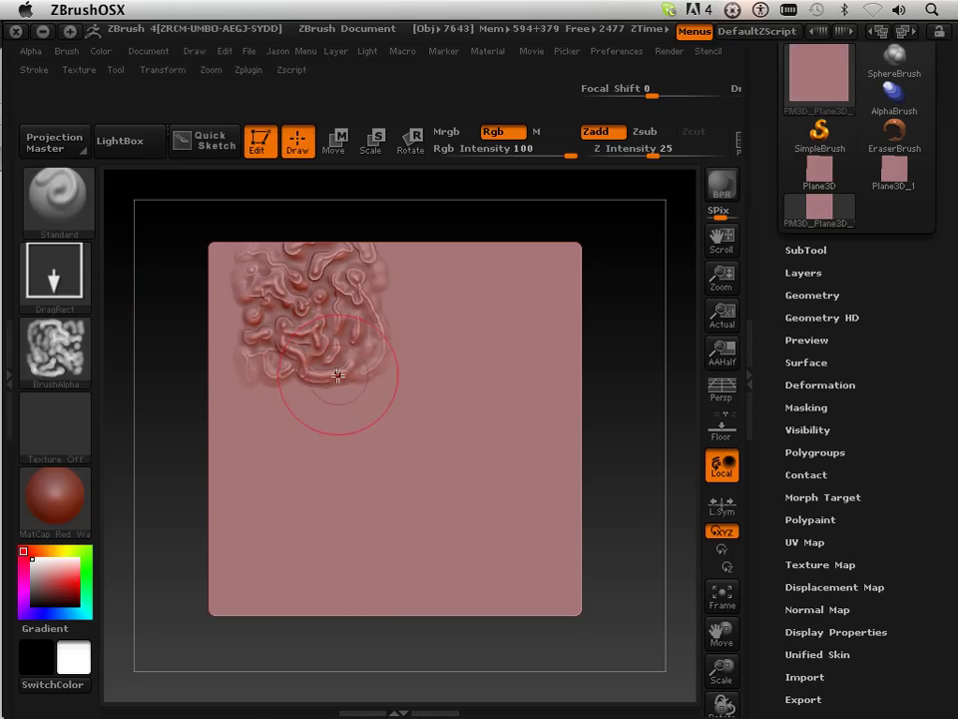
{"action": "mouse_move", "coordinate": [338, 376]}
{"action": "left_mouse_down"}
{"action": "mouse_move", "coordinate": [349, 320]}
{"action": "mouse_move", "coordinate": [348, 398]}
{"action": "left_mouse_up"}
{"action": "key", "text": "ctrl"}
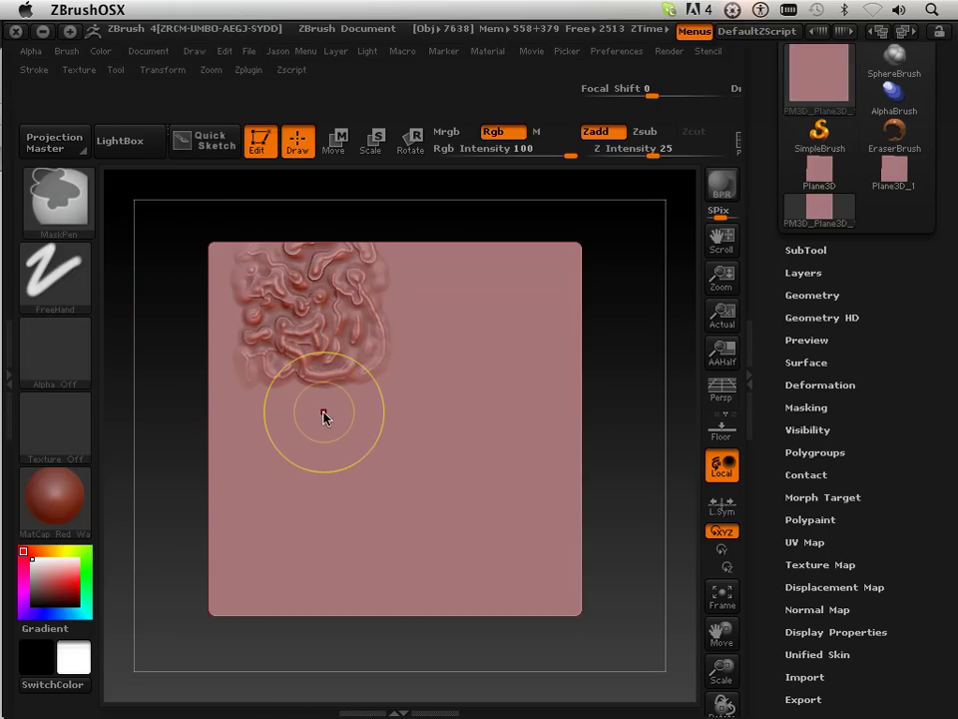
{"action": "key", "text": "ctrl+z"}
- Set the alpha's radial fade (Rf) to about 4 and stamp overlapping patches over the middle of the plane
{"action": "left_click", "coordinate": [32, 53]}
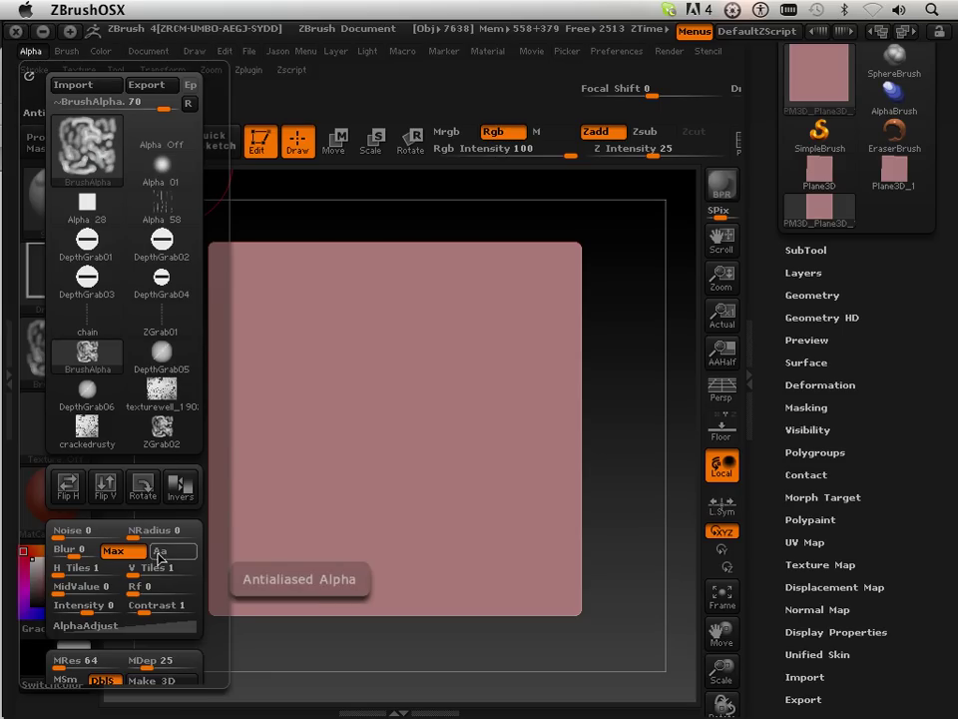
{"action": "left_click_drag", "start_coordinate": [137, 587], "coordinate": [146, 590]}
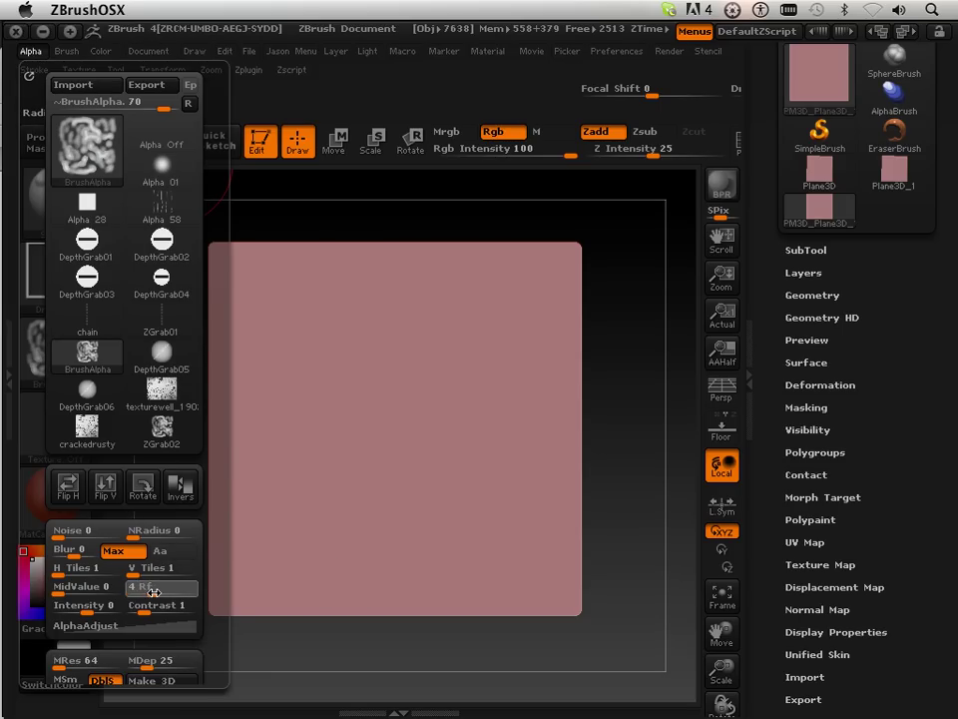
{"action": "left_click_drag", "start_coordinate": [320, 385], "coordinate": [329, 482]}
{"action": "left_click_drag", "start_coordinate": [409, 381], "coordinate": [401, 486]}
{"action": "left_click_drag", "start_coordinate": [353, 456], "coordinate": [411, 588]}
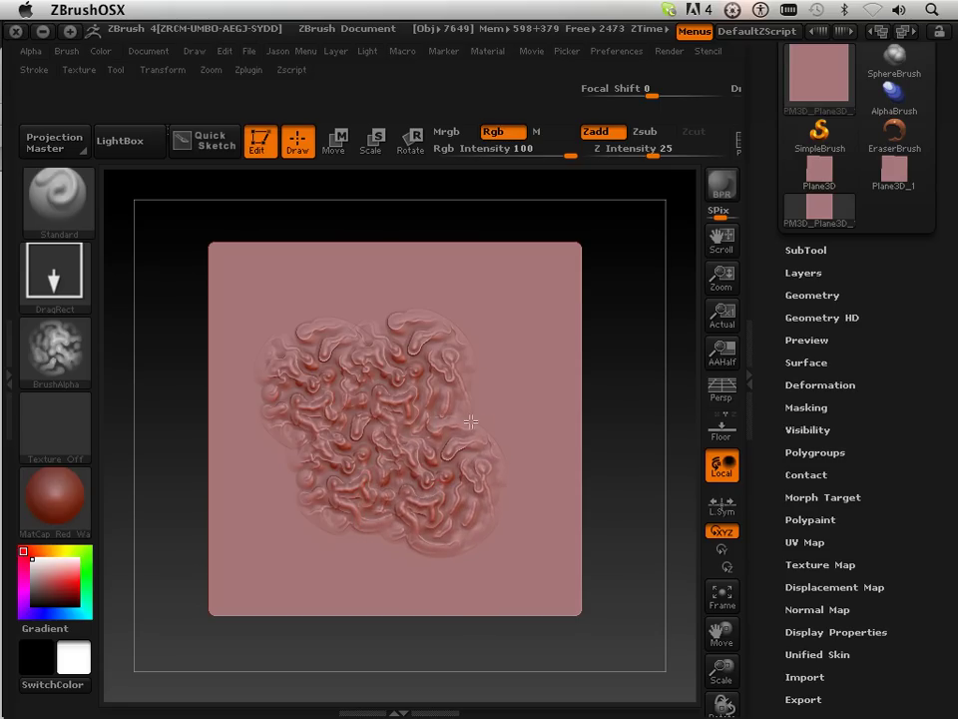
- Stamp overlapping alpha patches outward from the centre, around the right, upper, left and lower areas of the plane
{"action": "left_click_drag", "start_coordinate": [471, 421], "coordinate": [469, 494]}
{"action": "left_click_drag", "start_coordinate": [488, 346], "coordinate": [491, 425]}
{"action": "left_click_drag", "start_coordinate": [416, 310], "coordinate": [443, 396]}
{"action": "left_click_drag", "start_coordinate": [357, 344], "coordinate": [364, 383]}
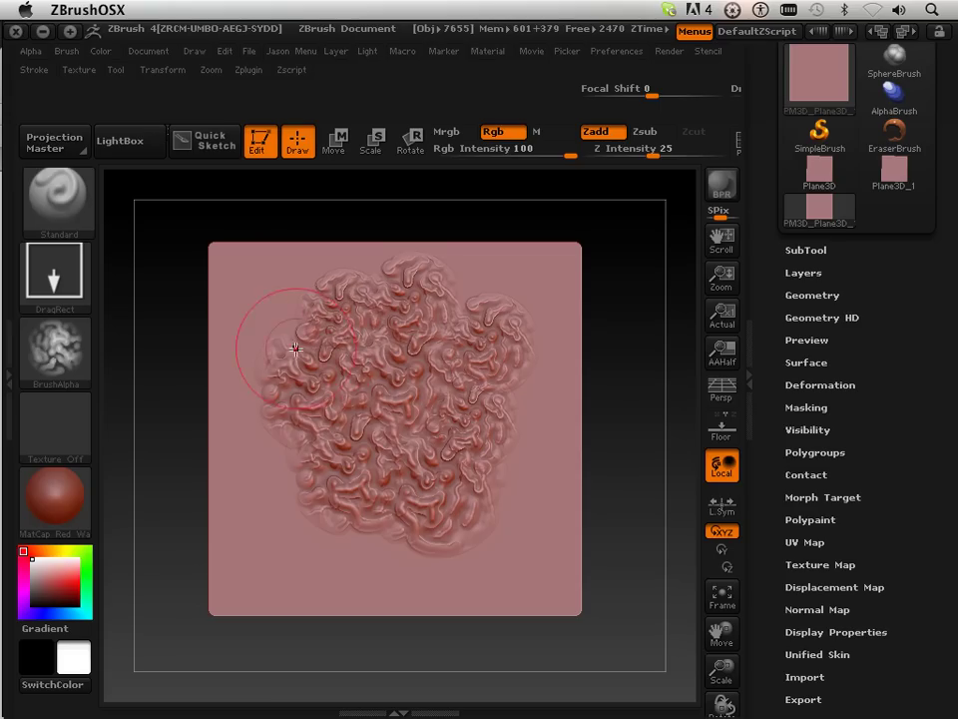
{"action": "left_click_drag", "start_coordinate": [289, 355], "coordinate": [302, 417]}
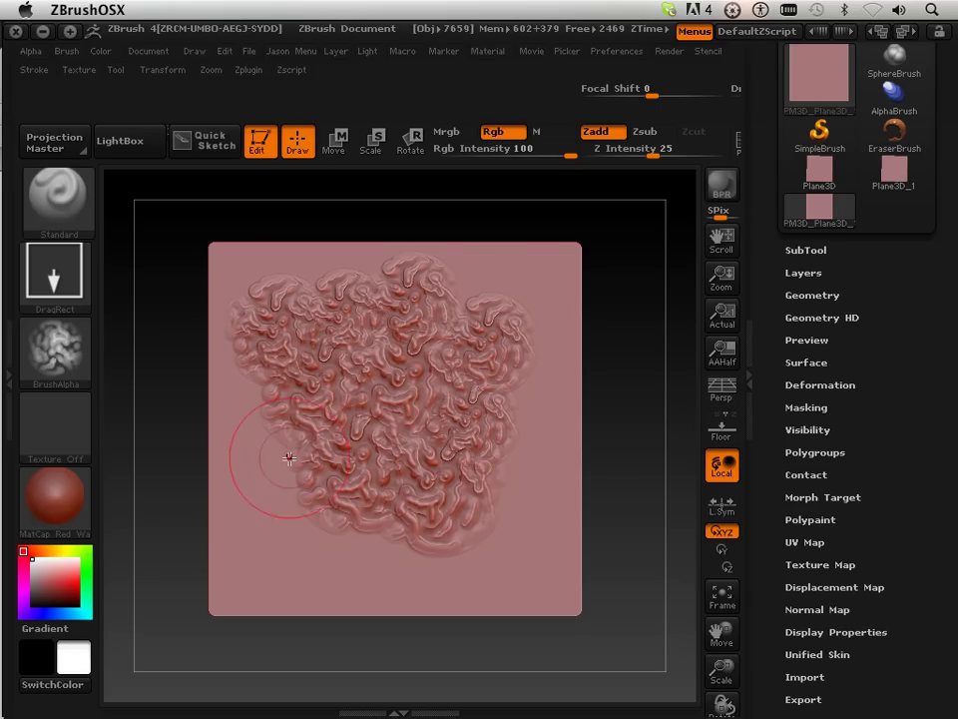
{"action": "mouse_move", "coordinate": [298, 472]}
{"action": "left_mouse_down"}
{"action": "mouse_move", "coordinate": [360, 595]}
{"action": "mouse_move", "coordinate": [406, 614]}
{"action": "mouse_move", "coordinate": [455, 562]}
{"action": "mouse_move", "coordinate": [454, 611]}
{"action": "left_mouse_up"}
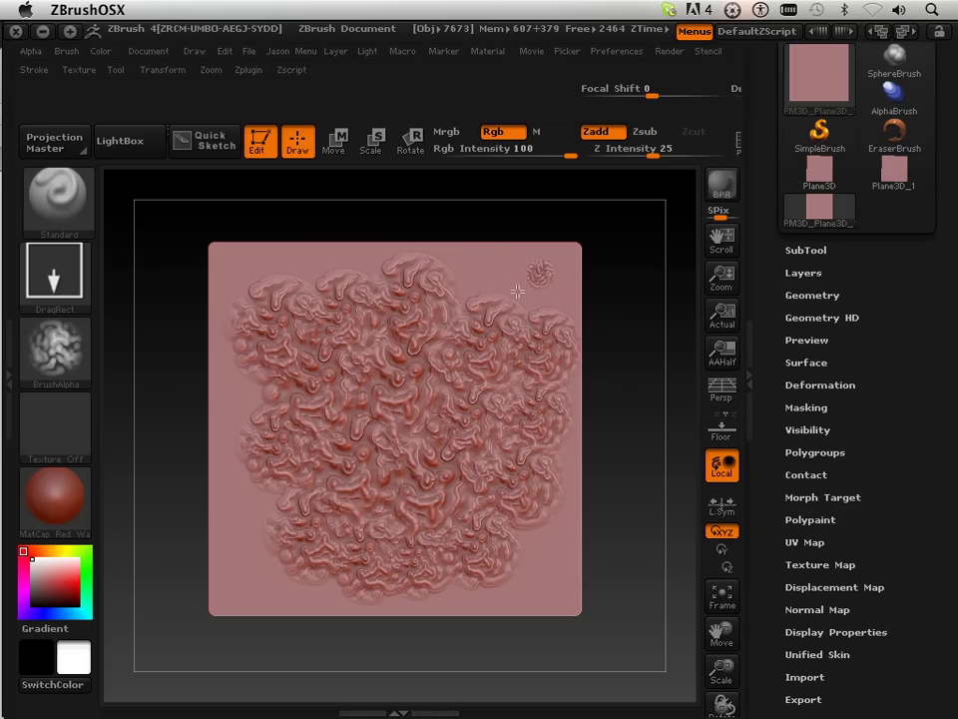
- Stamp further alpha patches along the plane's upper edge and down its upper-left side to cover the bare surface
{"action": "mouse_move", "coordinate": [518, 291]}
{"action": "left_mouse_down"}
{"action": "mouse_move", "coordinate": [474, 271]}
{"action": "mouse_move", "coordinate": [416, 269]}
{"action": "mouse_move", "coordinate": [411, 283]}
{"action": "left_mouse_up"}
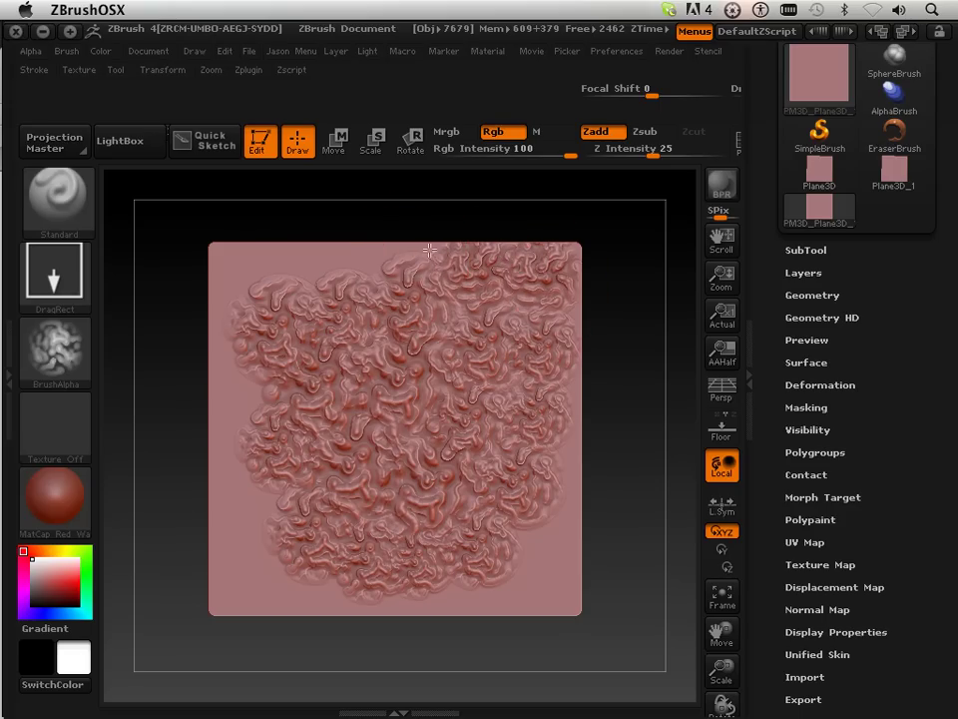
{"action": "mouse_move", "coordinate": [353, 284]}
{"action": "left_mouse_down"}
{"action": "mouse_move", "coordinate": [330, 271]}
{"action": "mouse_move", "coordinate": [267, 290]}
{"action": "mouse_move", "coordinate": [261, 255]}
{"action": "mouse_move", "coordinate": [240, 272]}
{"action": "mouse_move", "coordinate": [221, 257]}
{"action": "mouse_move", "coordinate": [208, 313]}
{"action": "left_mouse_up"}
{"action": "left_click_drag", "start_coordinate": [260, 288], "coordinate": [291, 300]}
{"action": "left_click_drag", "start_coordinate": [261, 352], "coordinate": [296, 357]}
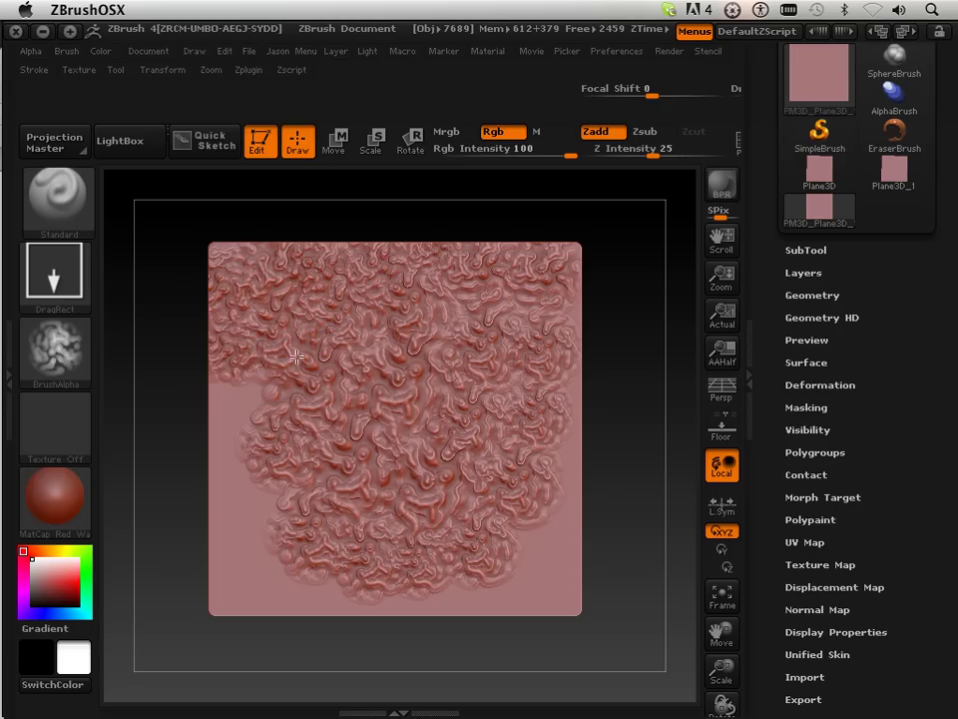
- Stamp overlapping alpha patches down the plane's left side and along its lower edge to cover the bare surface
{"action": "mouse_move", "coordinate": [230, 398]}
{"action": "left_mouse_down"}
{"action": "mouse_move", "coordinate": [287, 411]}
{"action": "mouse_move", "coordinate": [311, 433]}
{"action": "left_mouse_up"}
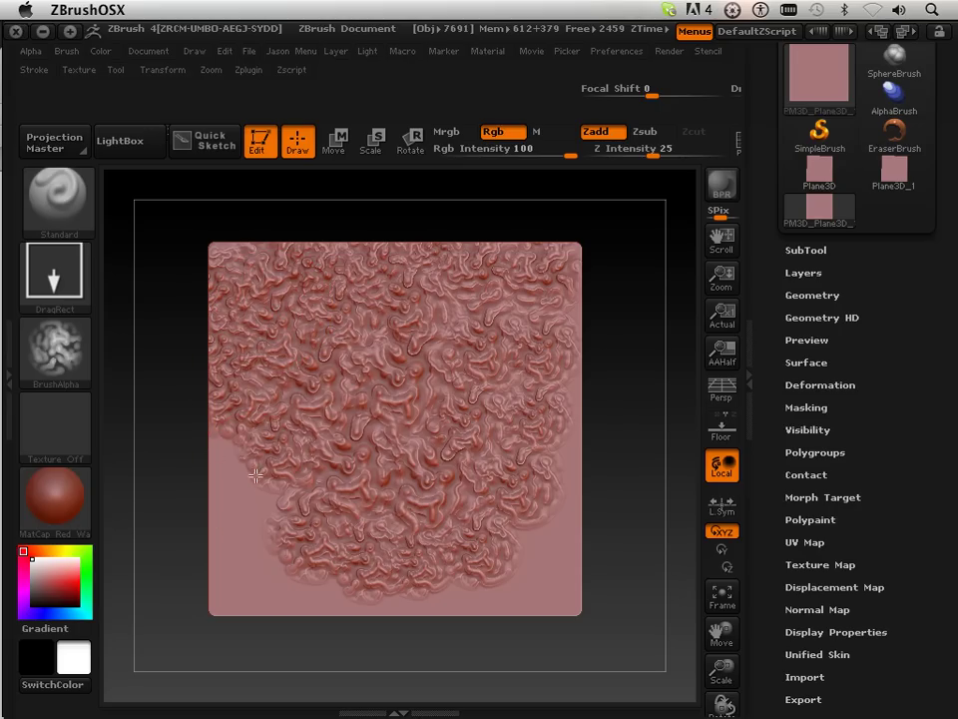
{"action": "mouse_move", "coordinate": [255, 476]}
{"action": "left_mouse_down"}
{"action": "mouse_move", "coordinate": [244, 504]}
{"action": "mouse_move", "coordinate": [252, 537]}
{"action": "mouse_move", "coordinate": [206, 595]}
{"action": "mouse_move", "coordinate": [250, 574]}
{"action": "mouse_move", "coordinate": [188, 573]}
{"action": "mouse_move", "coordinate": [220, 582]}
{"action": "mouse_move", "coordinate": [269, 636]}
{"action": "left_mouse_up"}
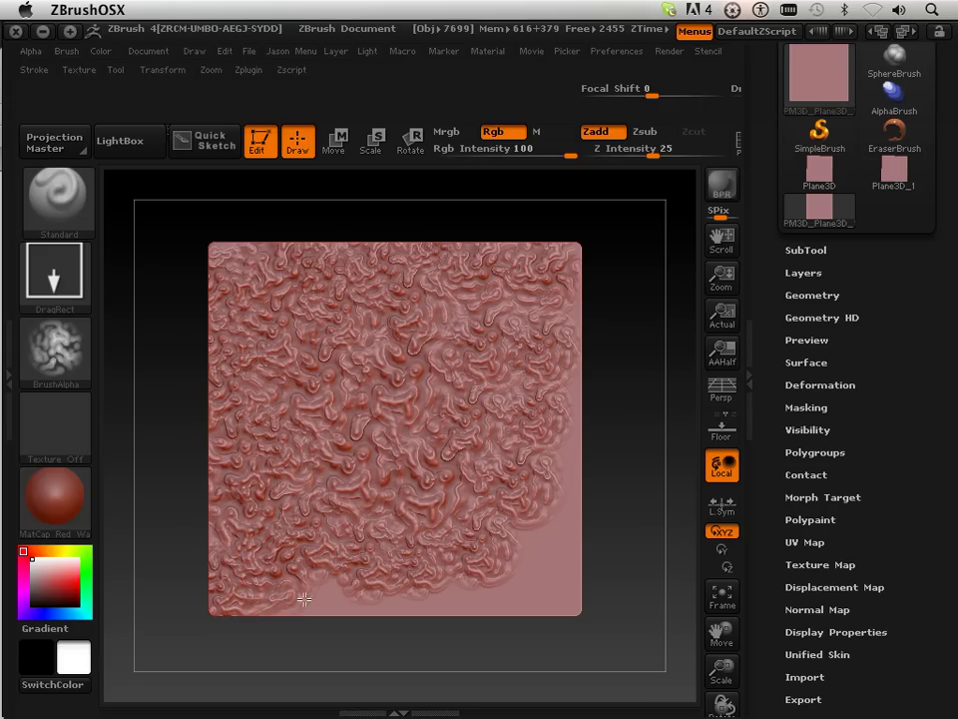
{"action": "mouse_move", "coordinate": [304, 600]}
{"action": "left_mouse_down"}
{"action": "mouse_move", "coordinate": [325, 614]}
{"action": "mouse_move", "coordinate": [480, 604]}
{"action": "mouse_move", "coordinate": [451, 623]}
{"action": "mouse_move", "coordinate": [520, 574]}
{"action": "mouse_move", "coordinate": [479, 597]}
{"action": "left_mouse_up"}
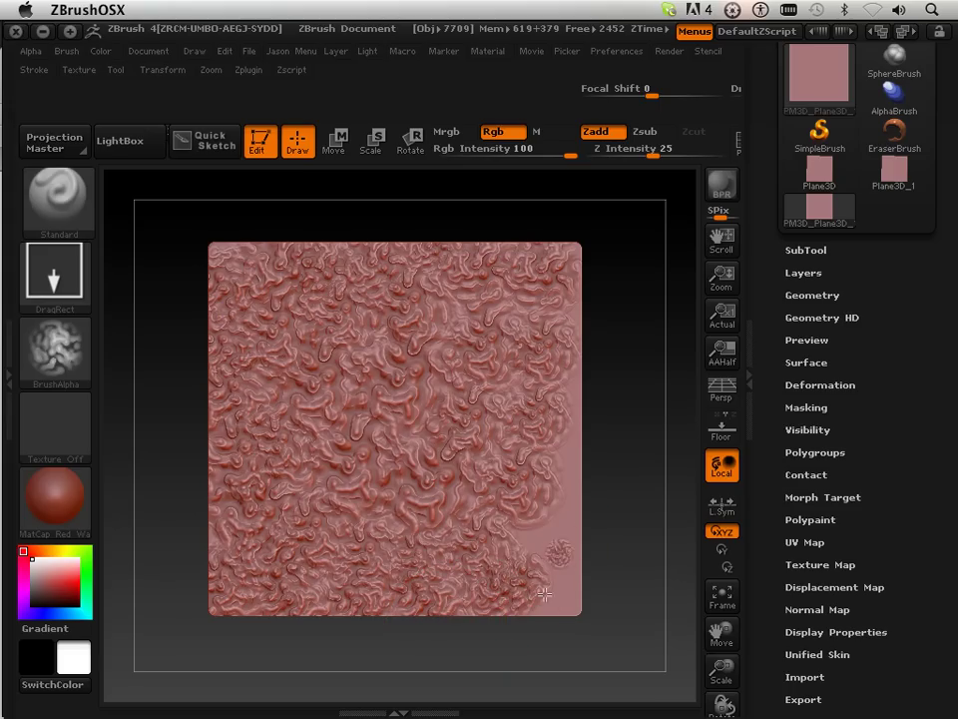
- Stamp further alpha patches over the plane's lower-right corner and up its right edge to fill the remaining bare areas
{"action": "left_click_drag", "start_coordinate": [545, 594], "coordinate": [540, 571]}
{"action": "mouse_move", "coordinate": [561, 514]}
{"action": "left_mouse_down"}
{"action": "mouse_move", "coordinate": [557, 598]}
{"action": "mouse_move", "coordinate": [521, 621]}
{"action": "left_mouse_up"}
{"action": "left_click_drag", "start_coordinate": [567, 432], "coordinate": [564, 522]}
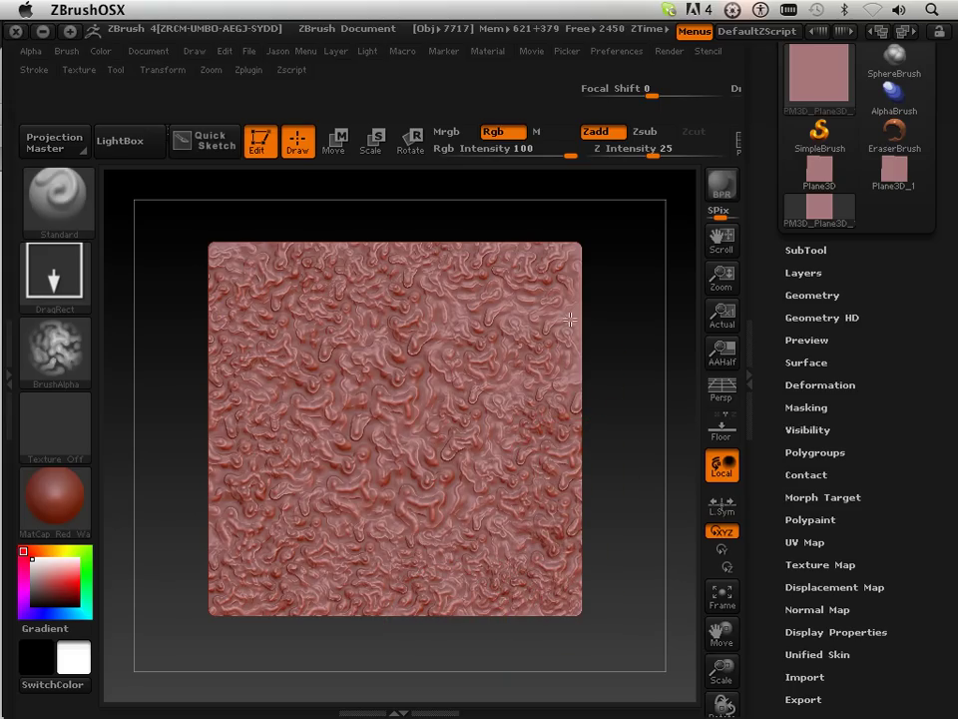
{"action": "mouse_move", "coordinate": [627, 441]}
{"action": "left_mouse_down"}
{"action": "mouse_move", "coordinate": [549, 468]}
{"action": "mouse_move", "coordinate": [603, 460]}
{"action": "mouse_move", "coordinate": [610, 471]}
{"action": "left_mouse_up"}
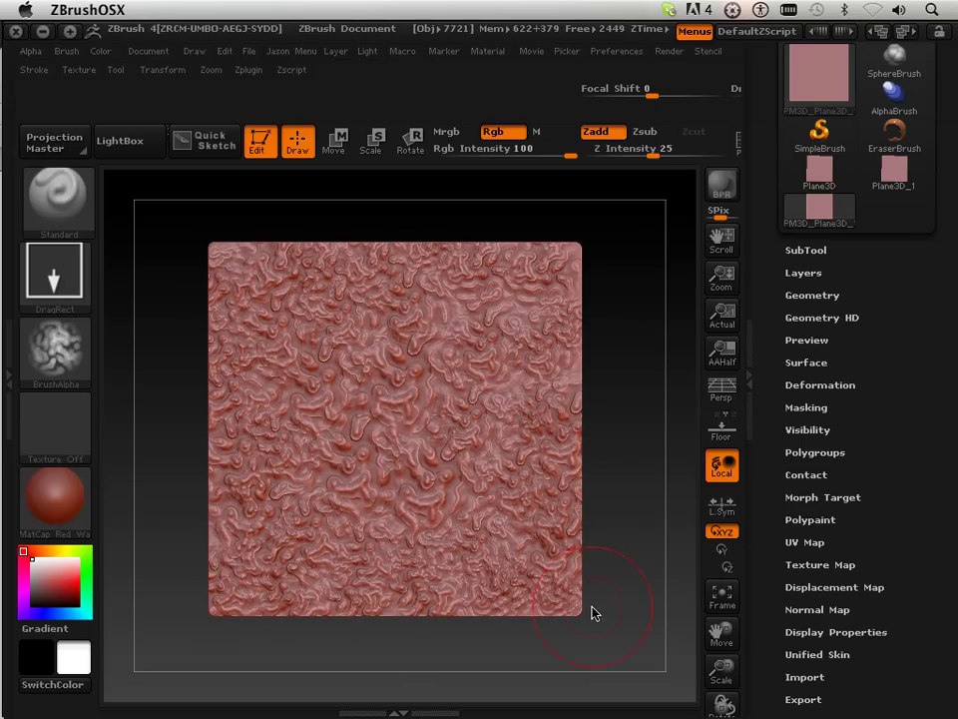
{"action": "mouse_move", "coordinate": [613, 607]}
{"action": "left_mouse_down"}
{"action": "mouse_move", "coordinate": [616, 556]}
{"action": "mouse_move", "coordinate": [588, 601]}
{"action": "left_mouse_up"}
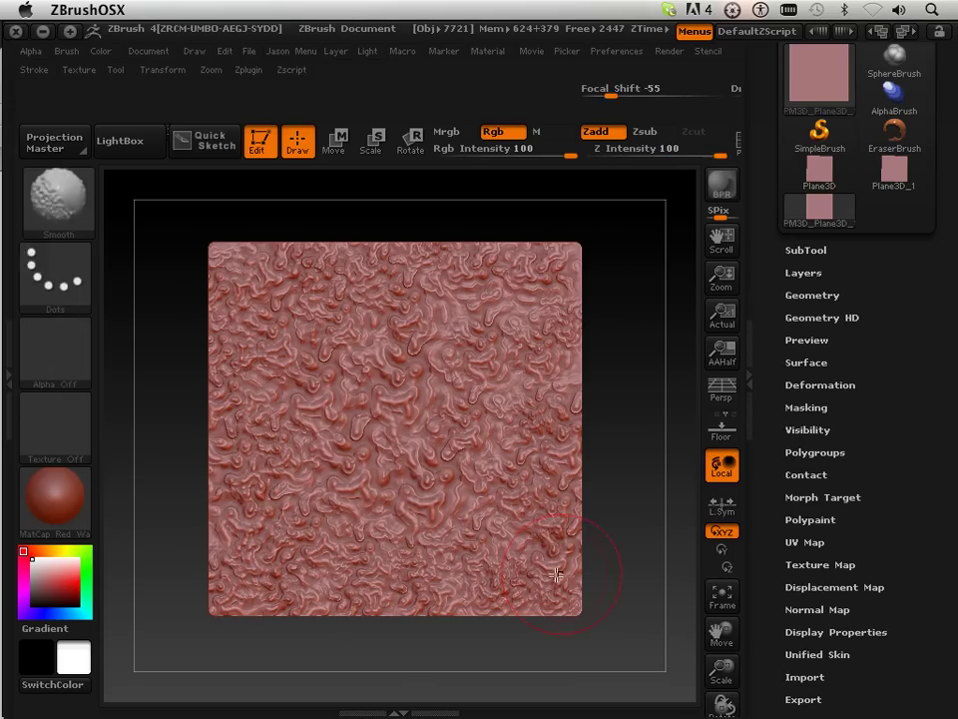